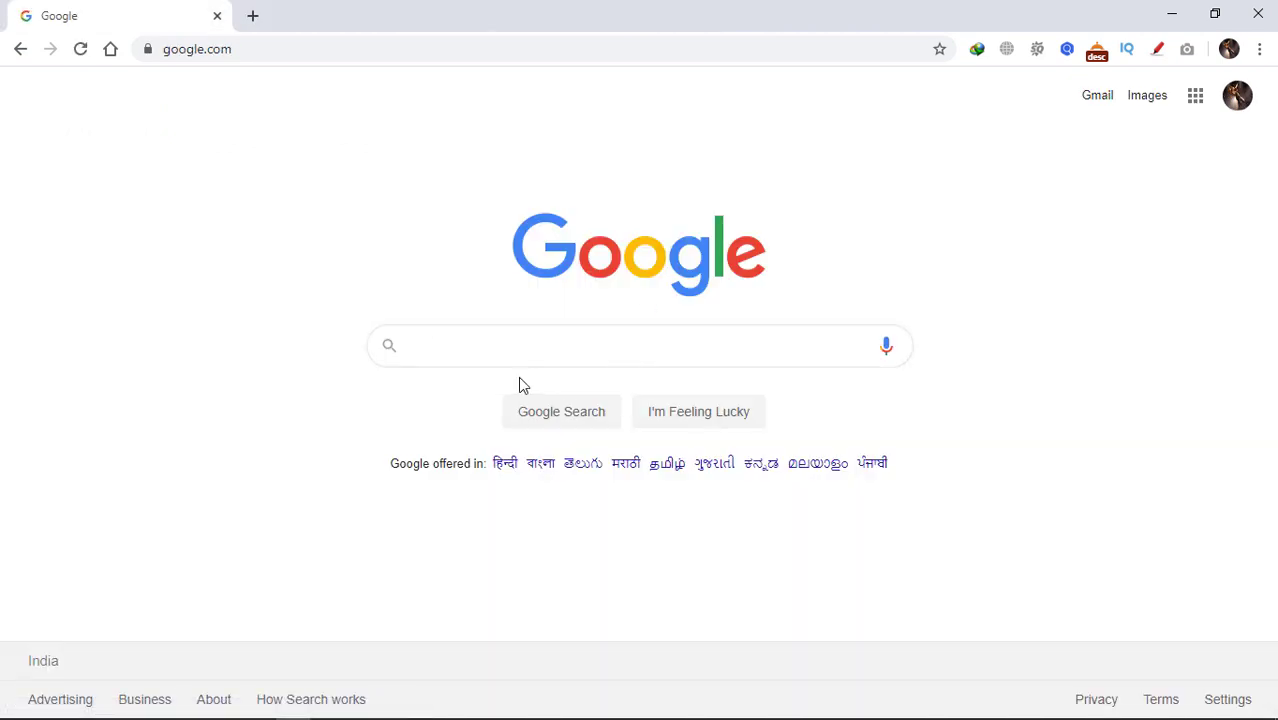
Search Google for 'bitnami wordpress' and open Bitnami's WordPress installer page
click(491, 344)
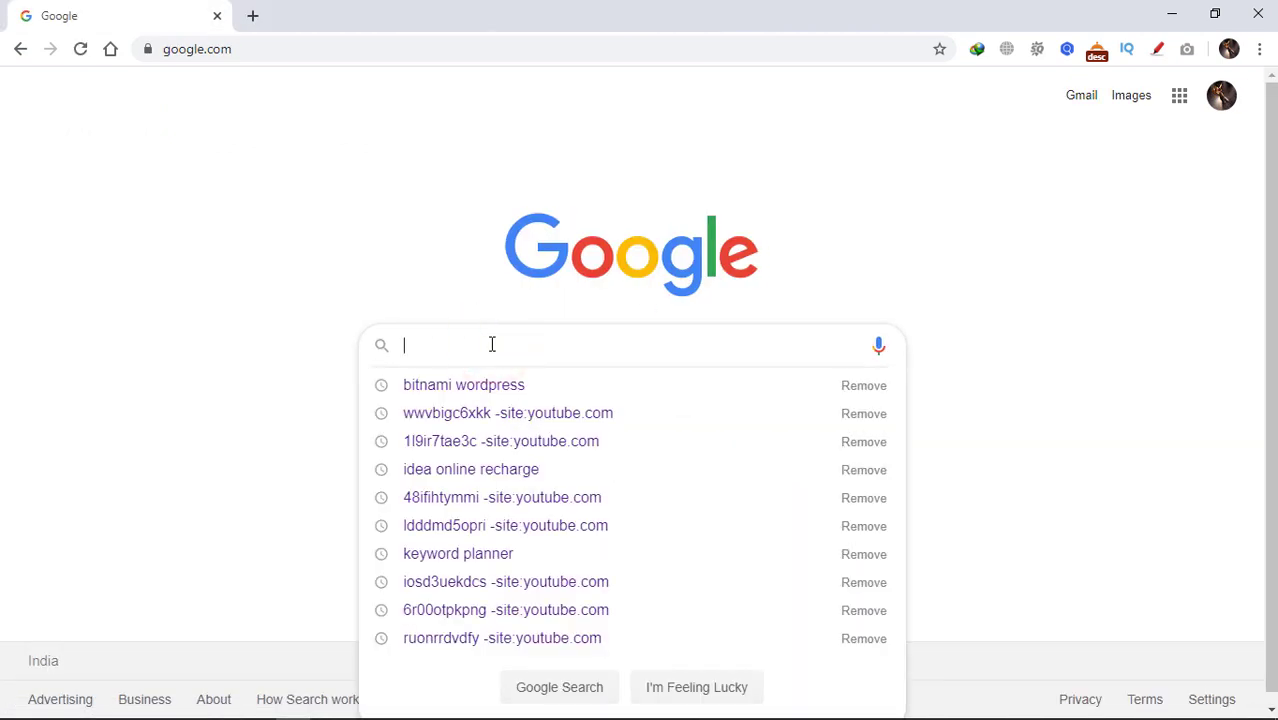
text(bit)
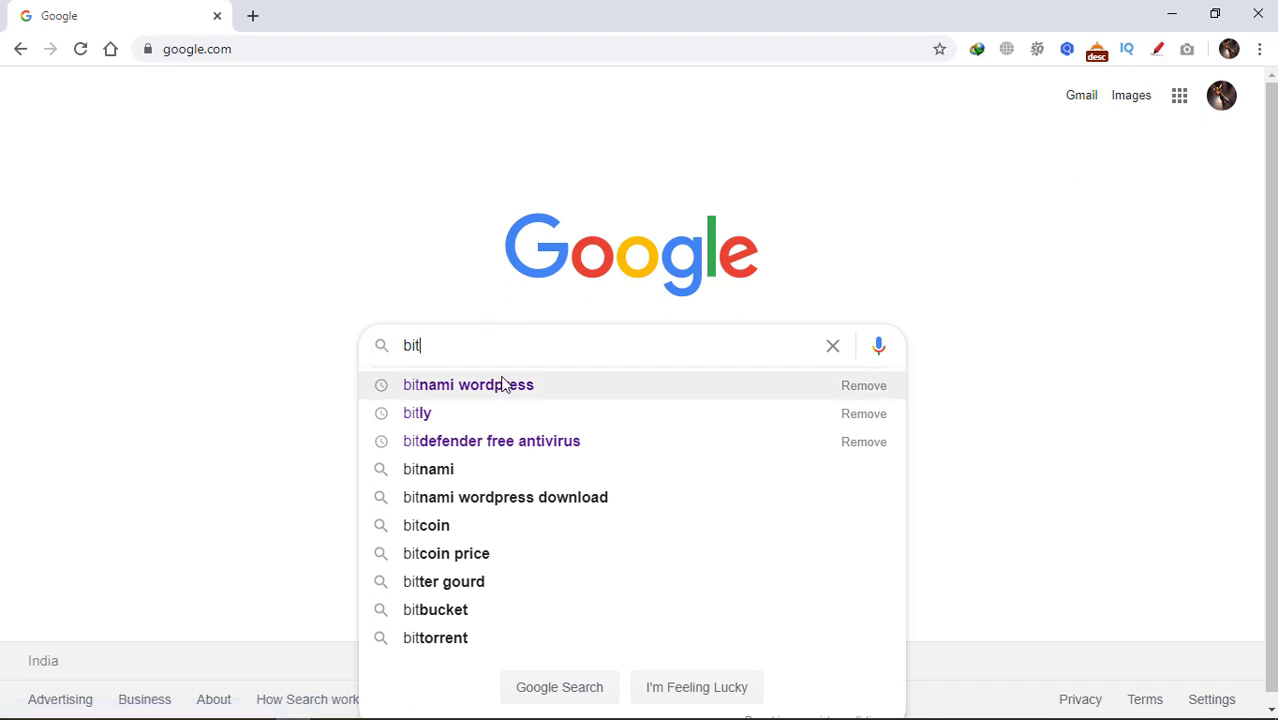
click(503, 385)
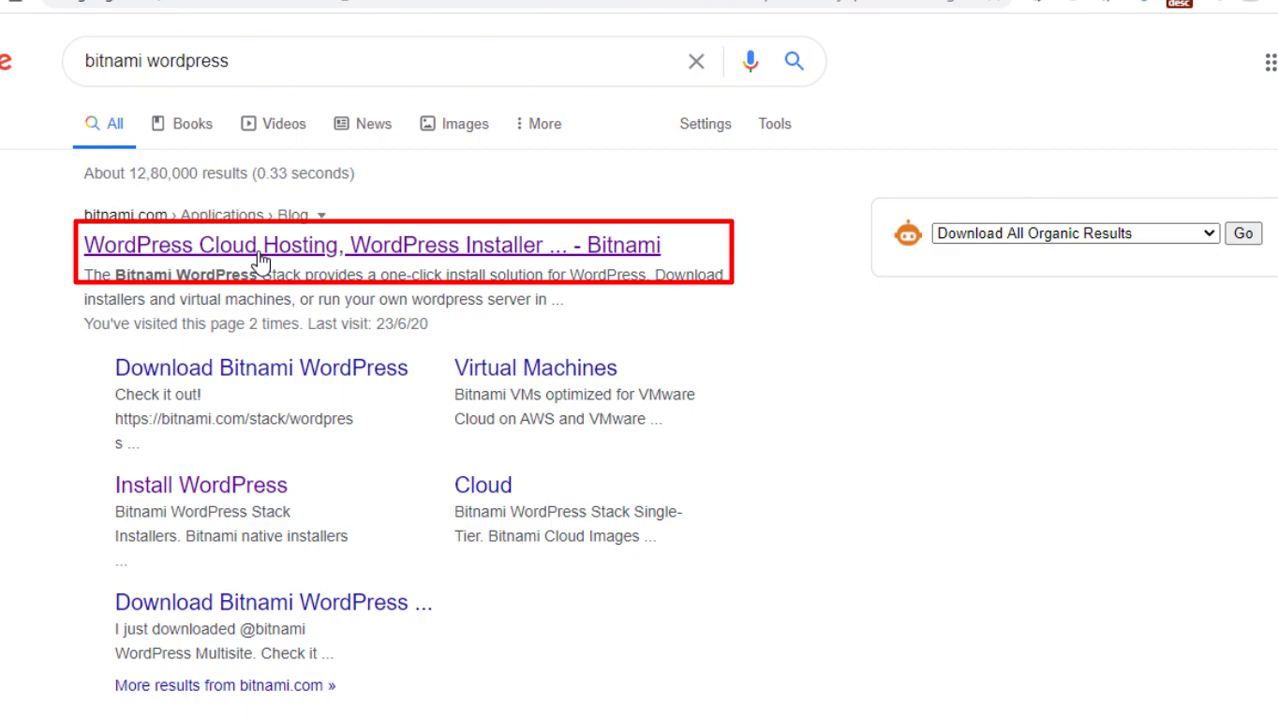
click(260, 258)
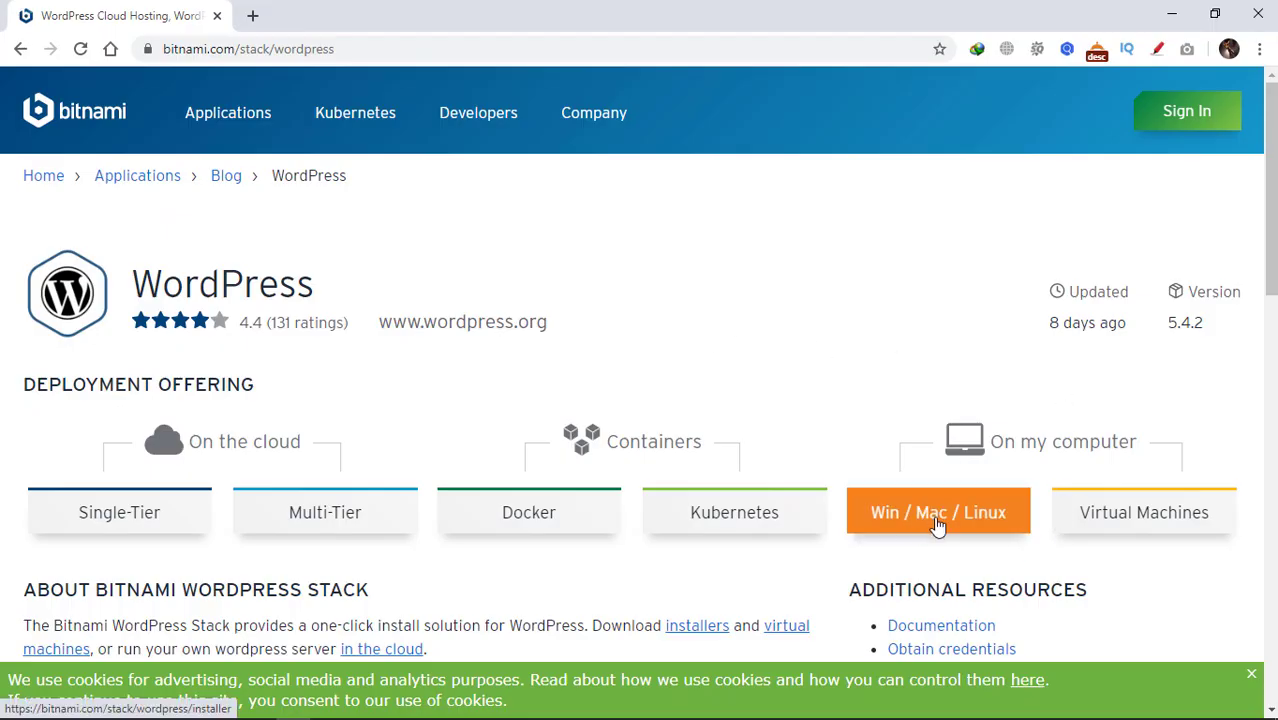
Request the Windows 64-bit WordPress 5.4.2-0 installer download from Bitnami, skipping sign-in
click(937, 512)
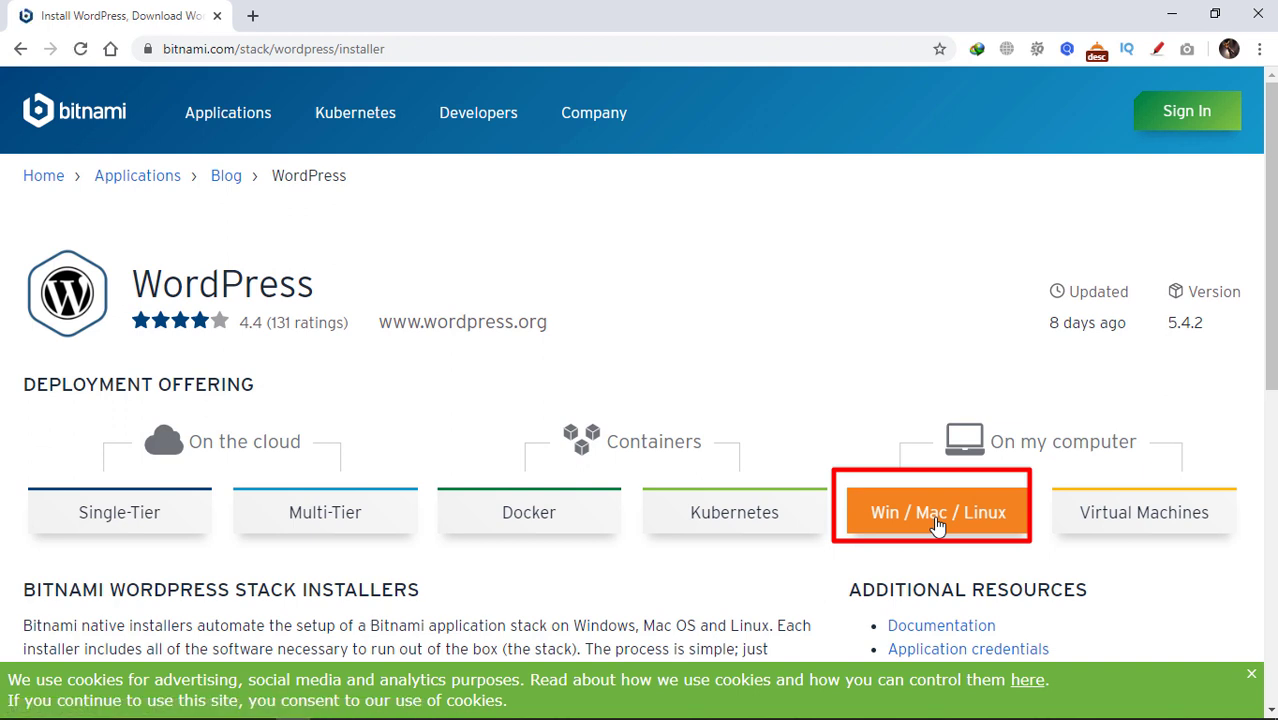
scroll(937, 524, down, 7)
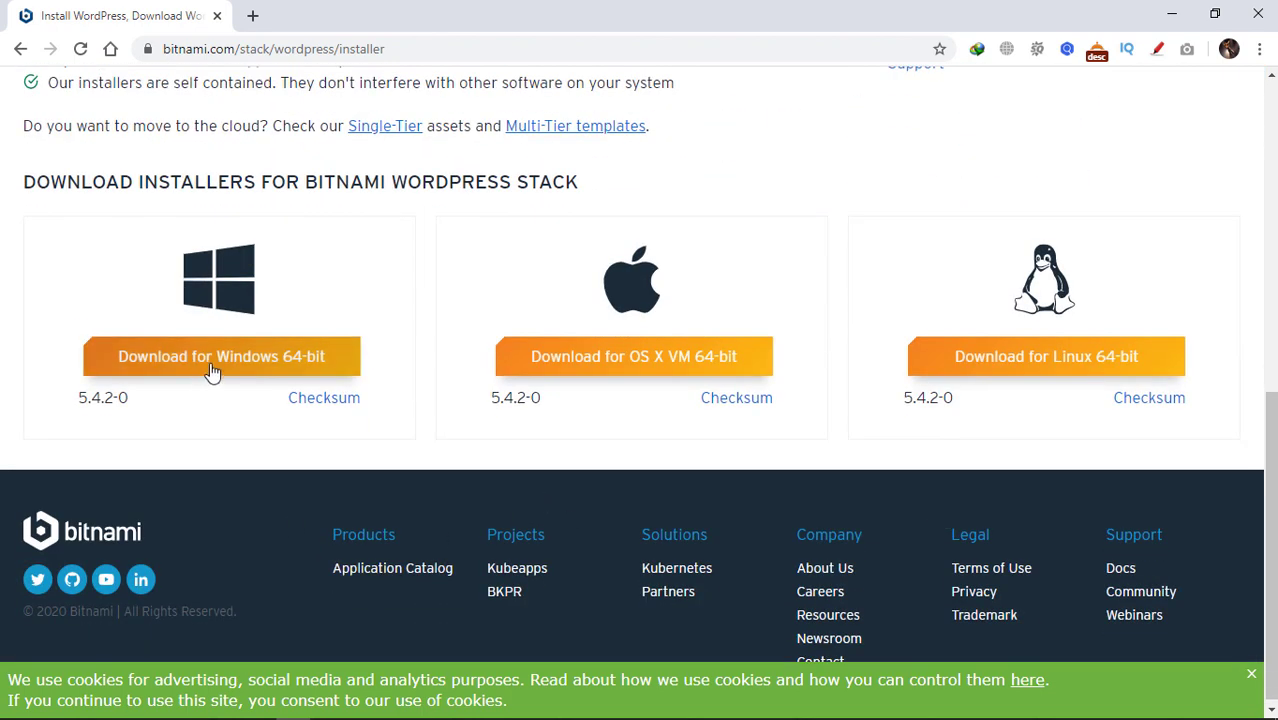
click(212, 367)
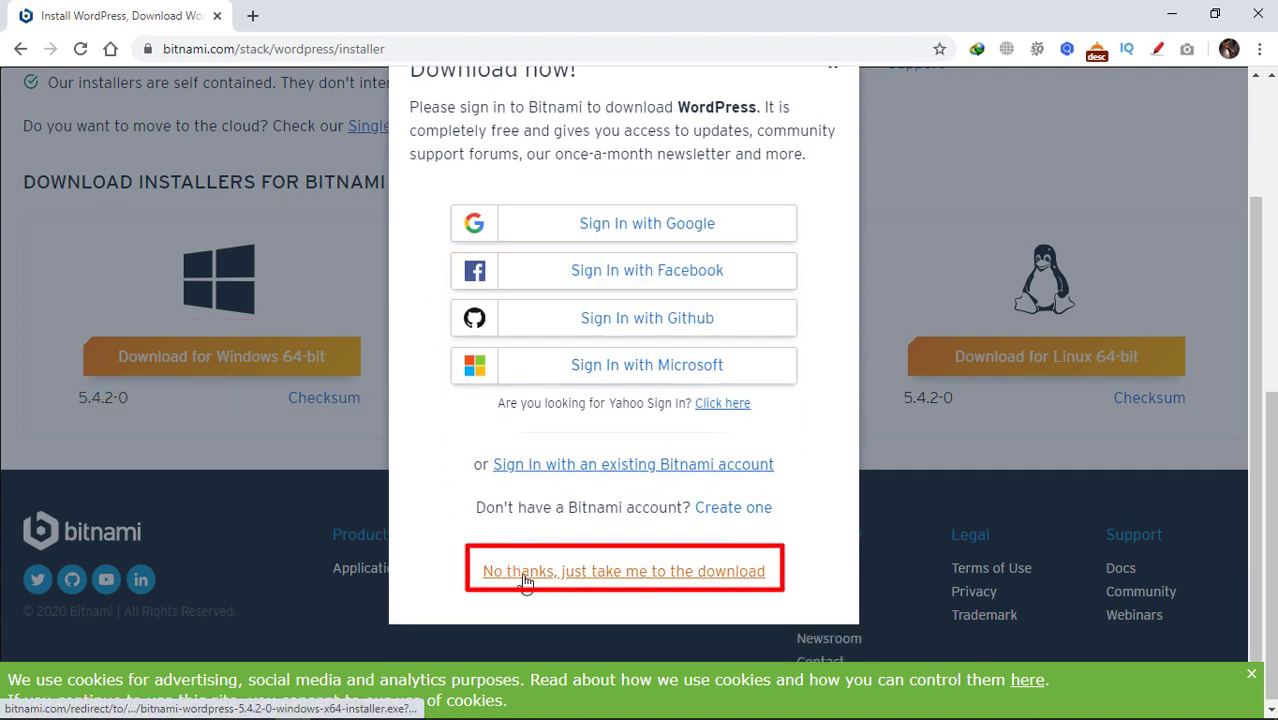
click(525, 580)
click(574, 438)
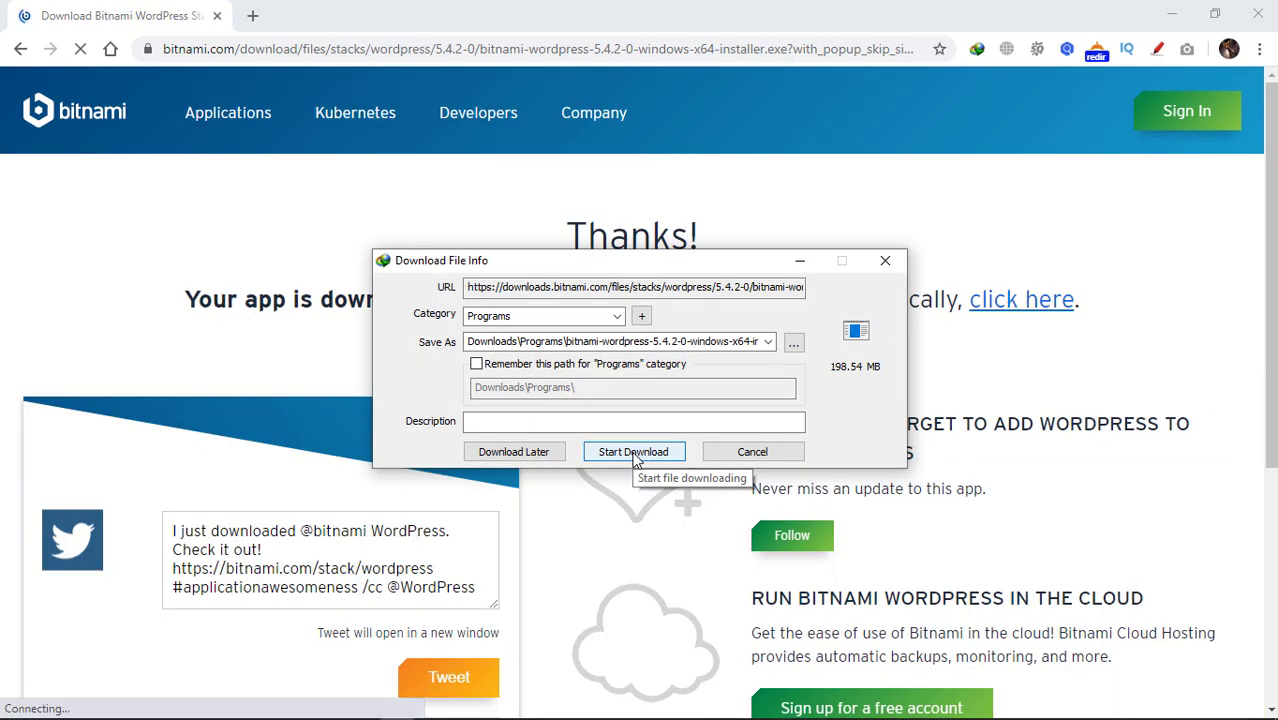
Download the installer and launch it from Downloads\Programs in File Explorer
click(633, 452)
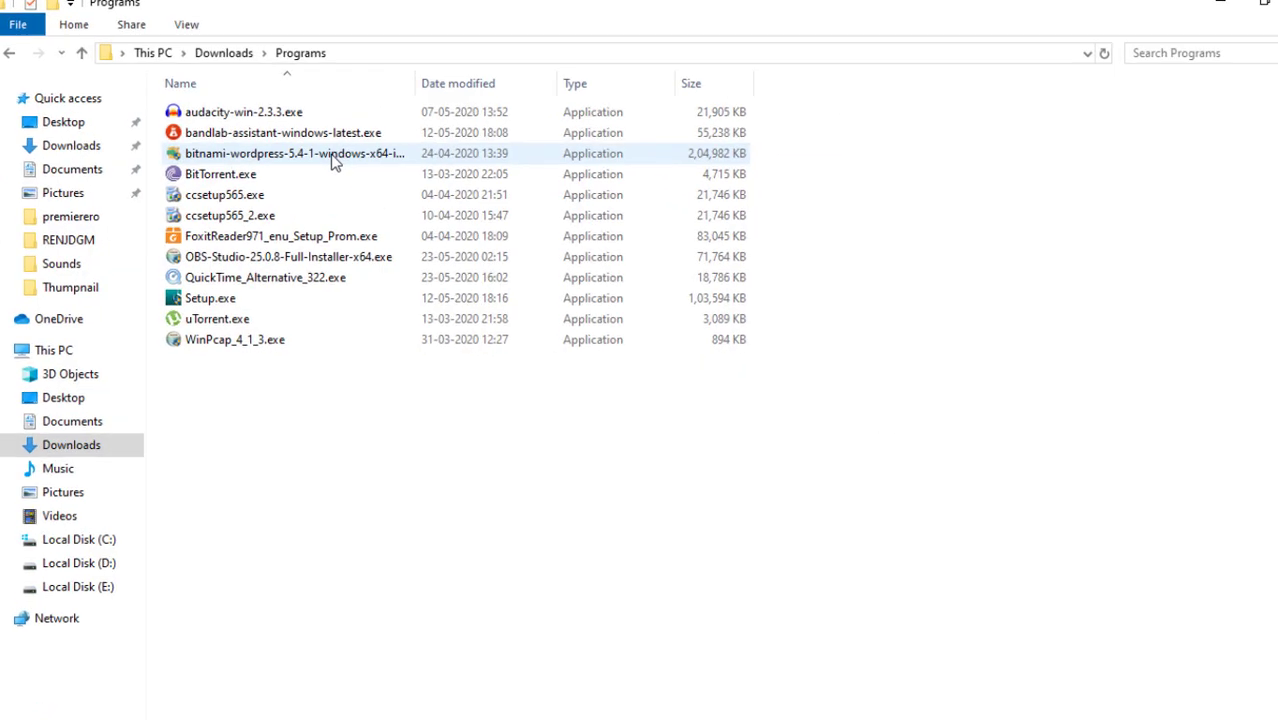
click(332, 155)
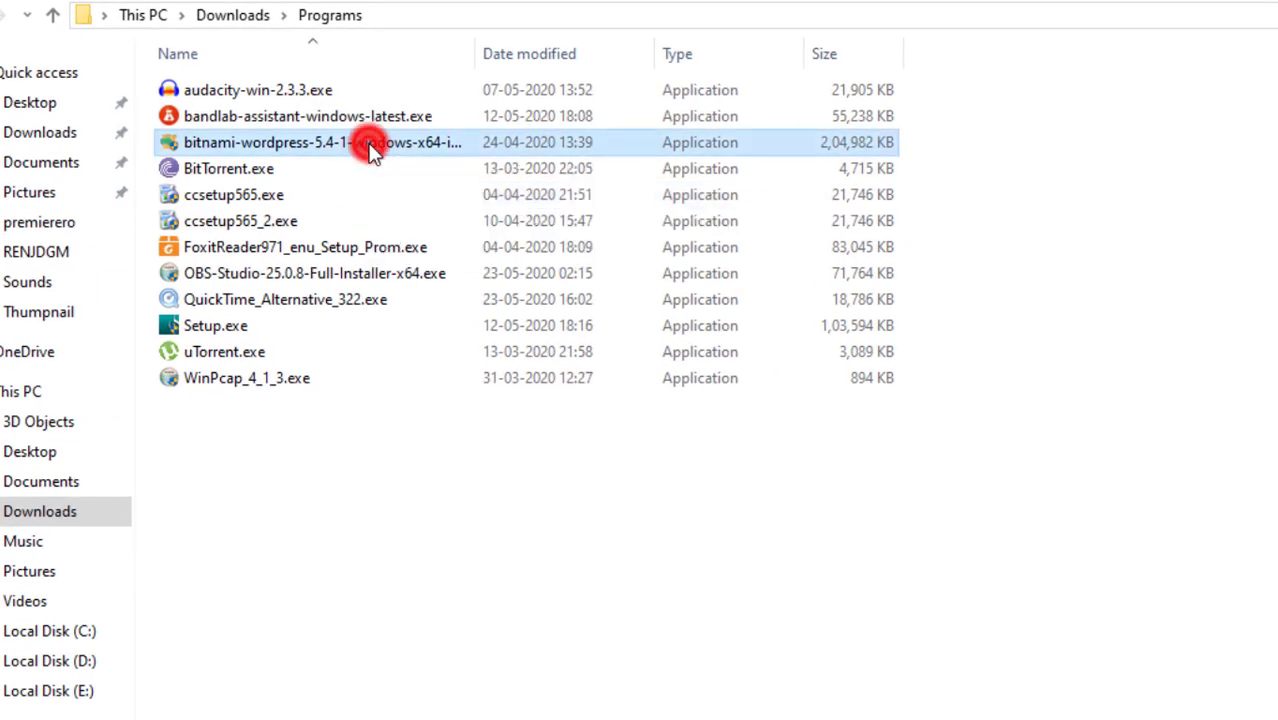
double_click(370, 145)
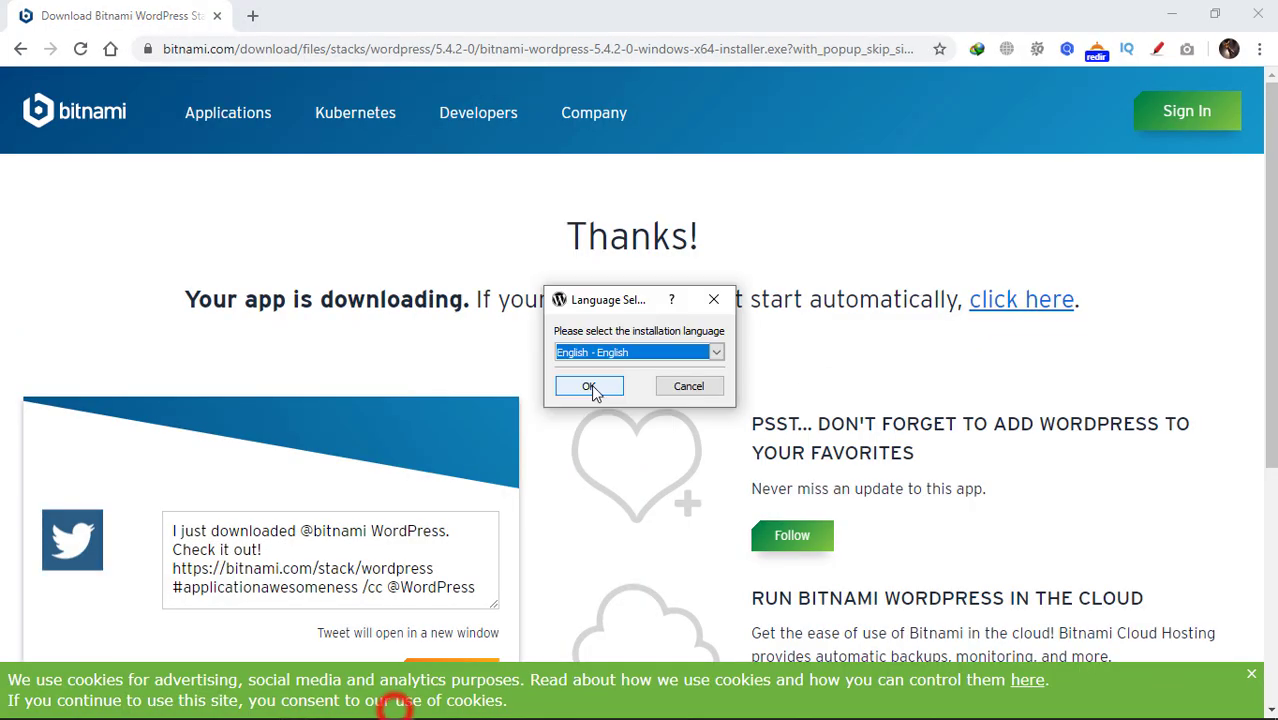
Accept English, the default components and the default installation folder
click(590, 387)
click(758, 553)
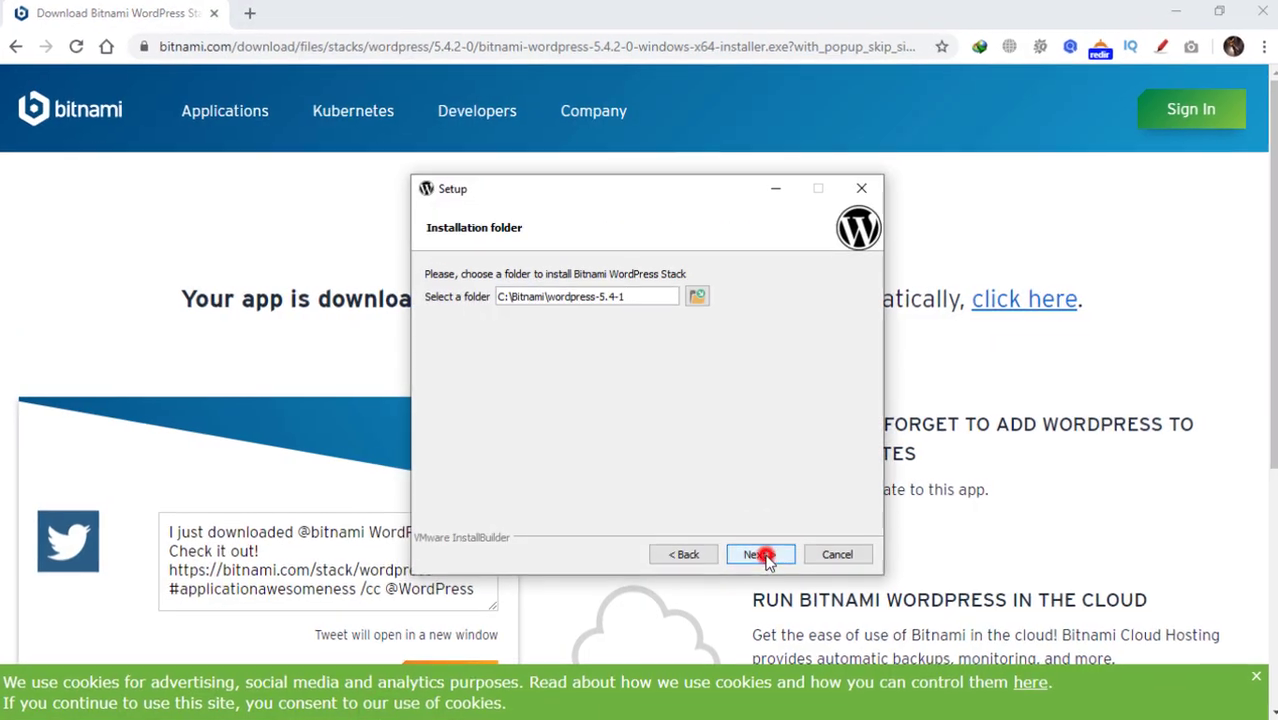
click(758, 553)
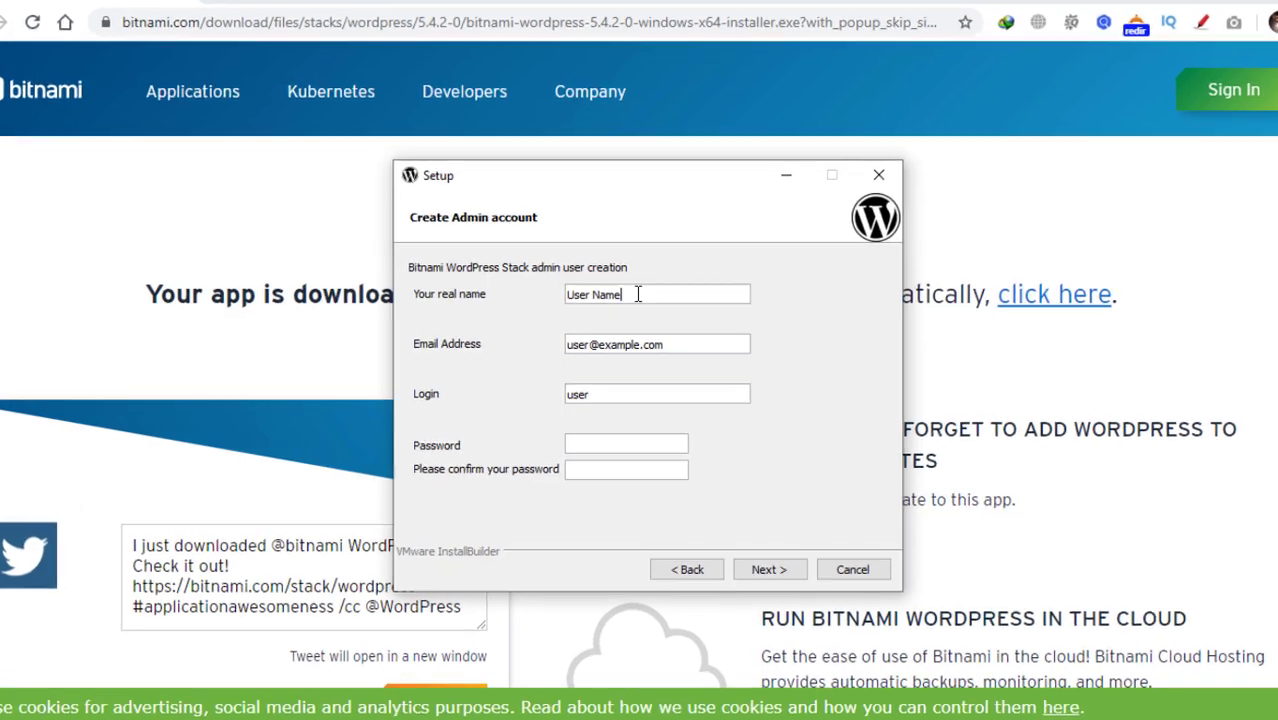
Fill in the admin account's real name, e-mail address and login name
triple_click(637, 294)
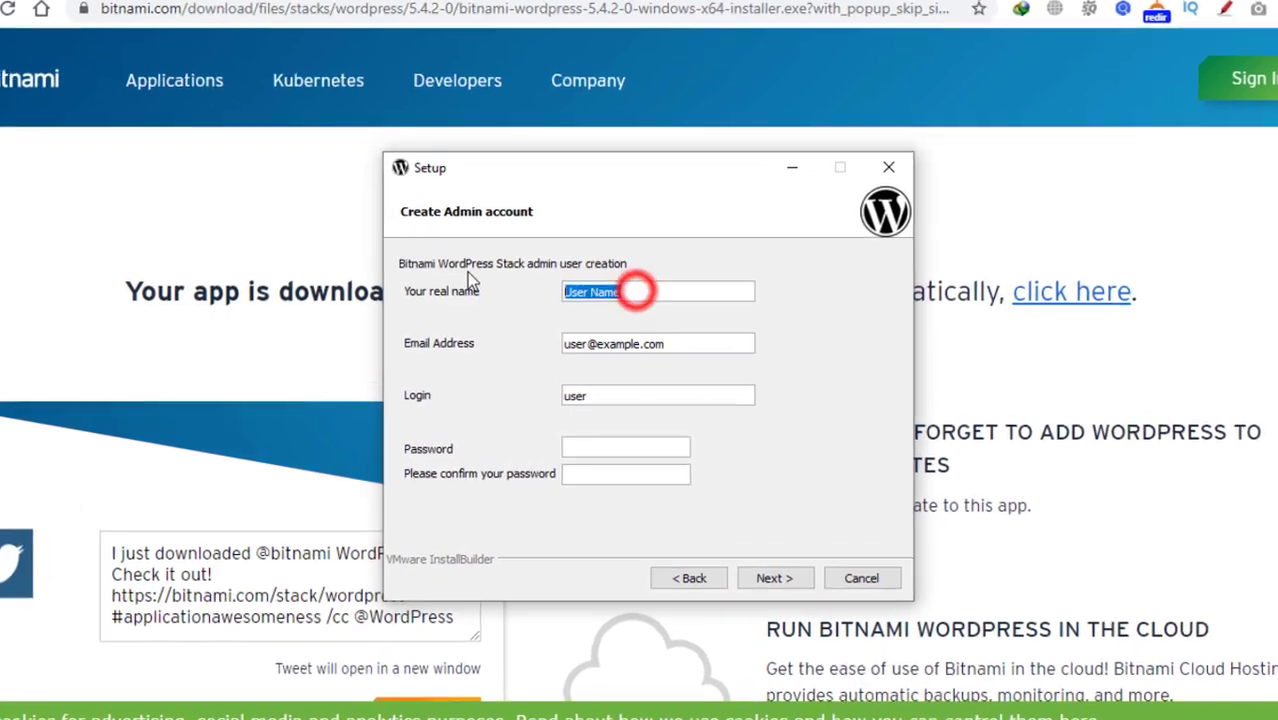
key(BackSpace)
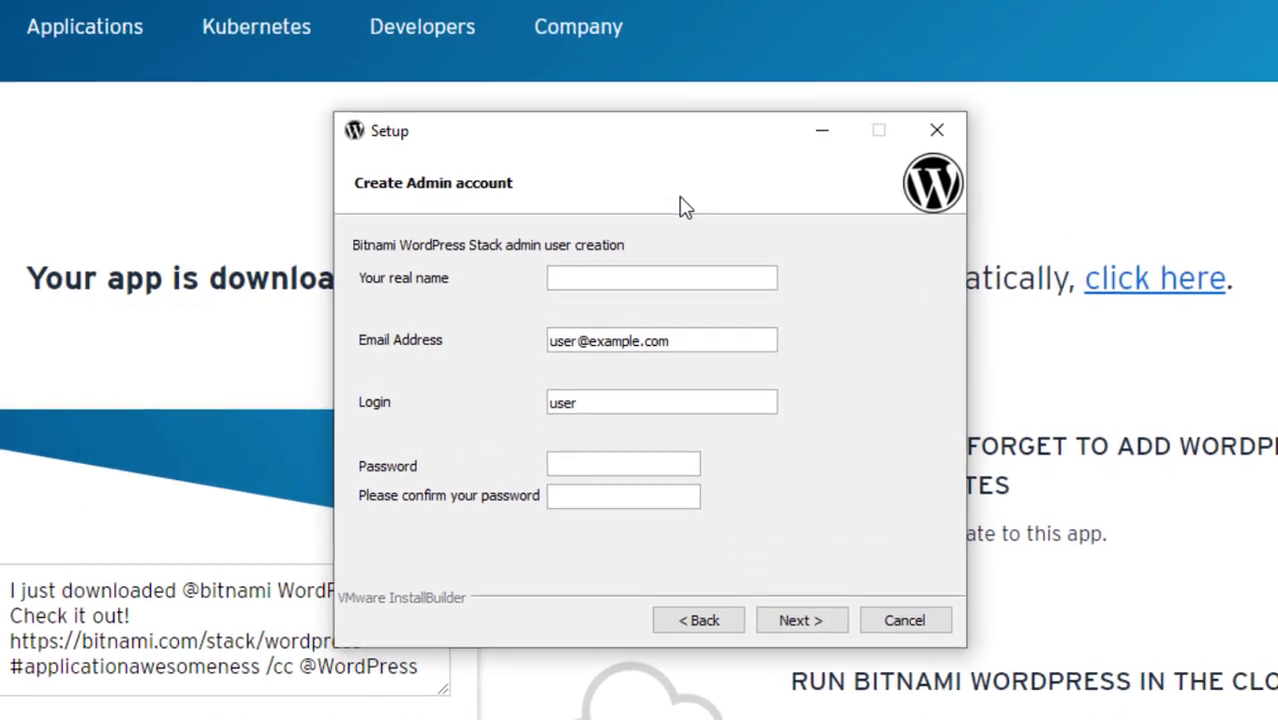
text(A)
text(khil)
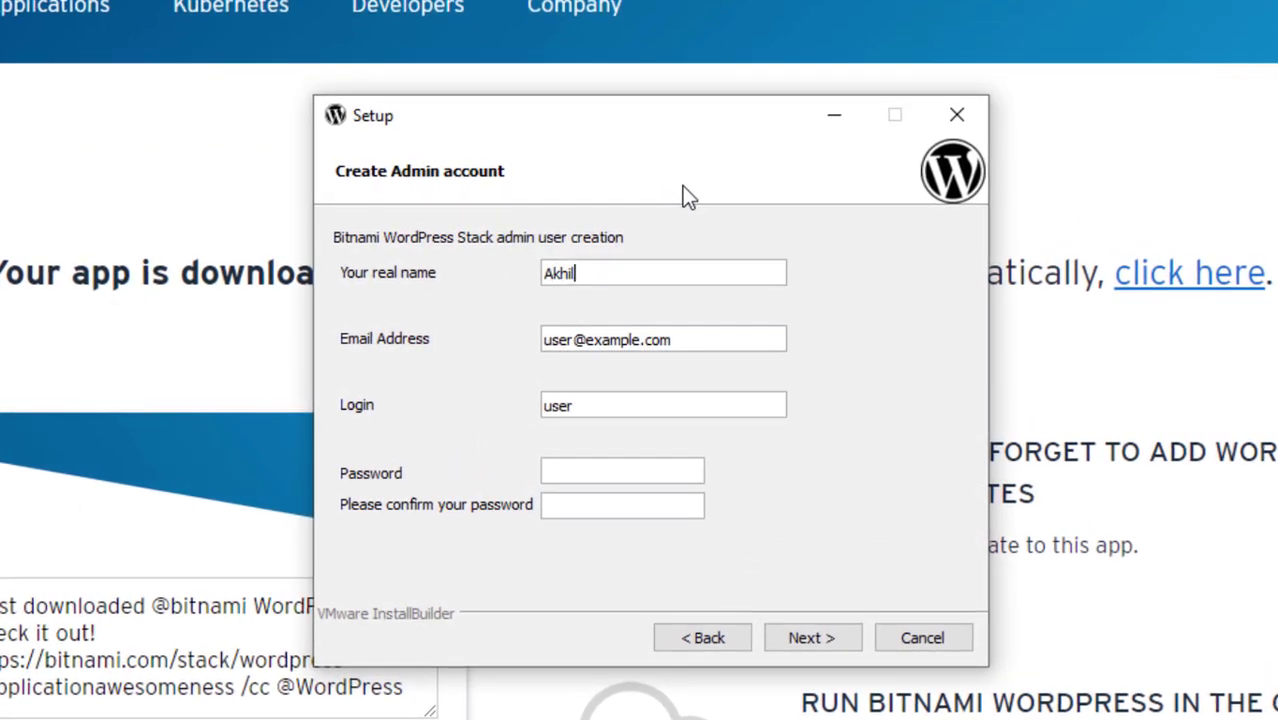
text(remnj)
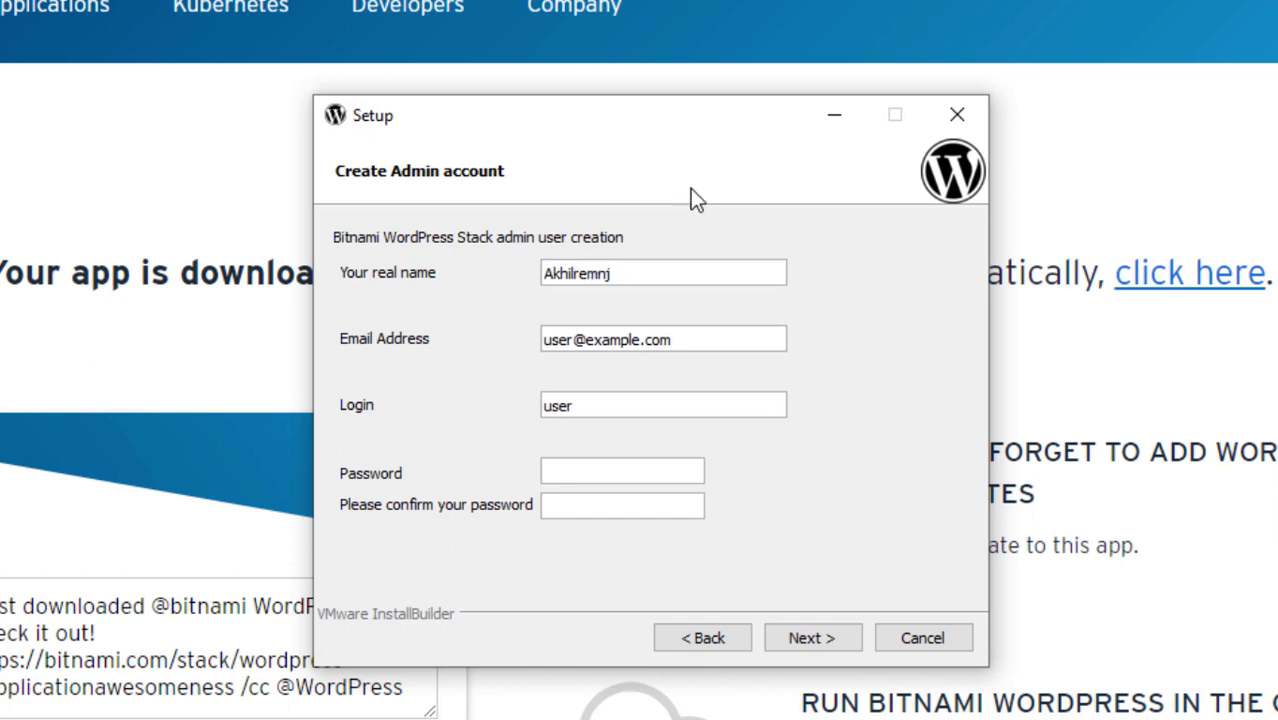
key(BackSpace)
key(BackSpace)
key(BackSpace)
key(BackSpace)
key(BackSpace)
key(BackSpace)
key(BackSpace)
key(BackSpace)
key(BackSpace)
text(Akhilrenj)
click(722, 339)
key(ctrl+a)
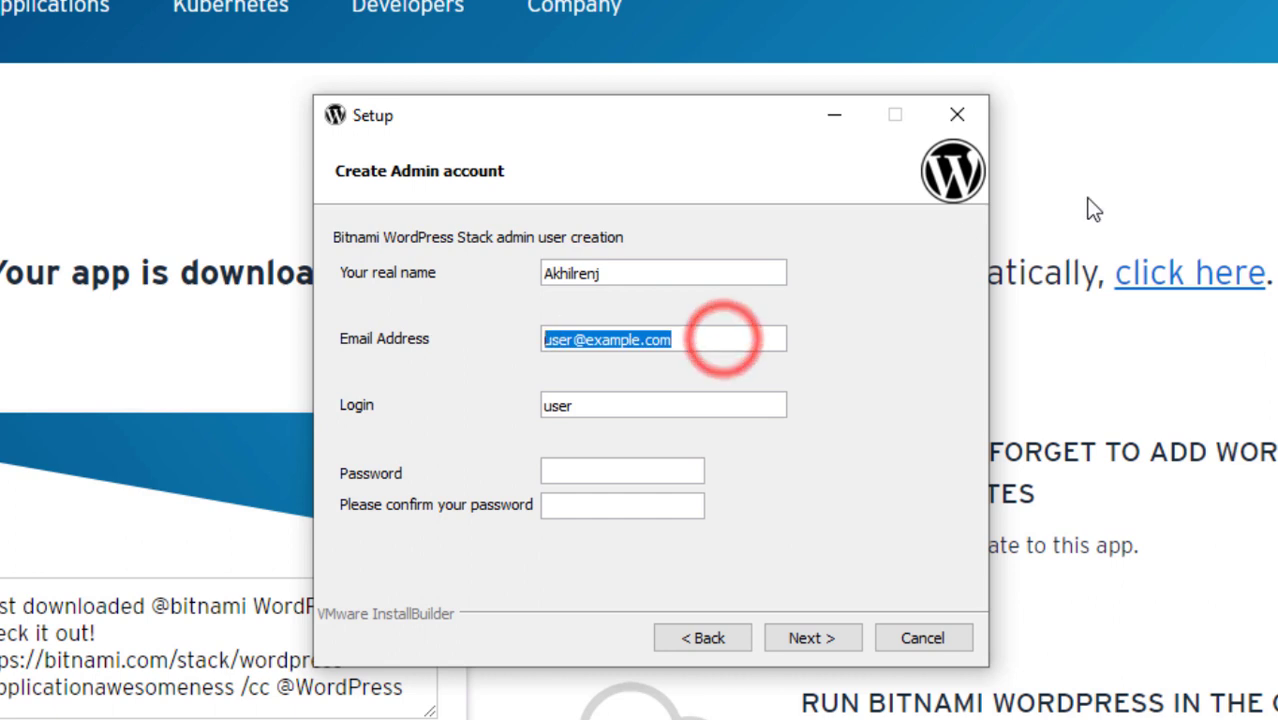
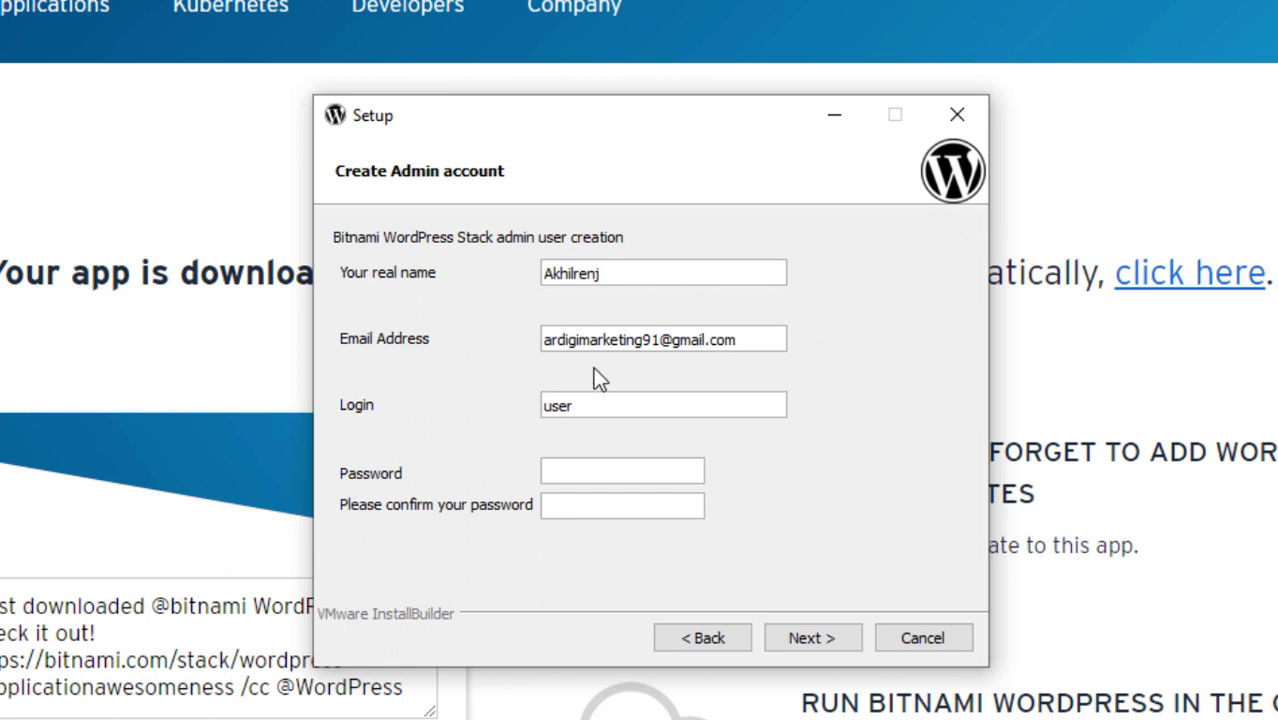
text(admiadminadmin)
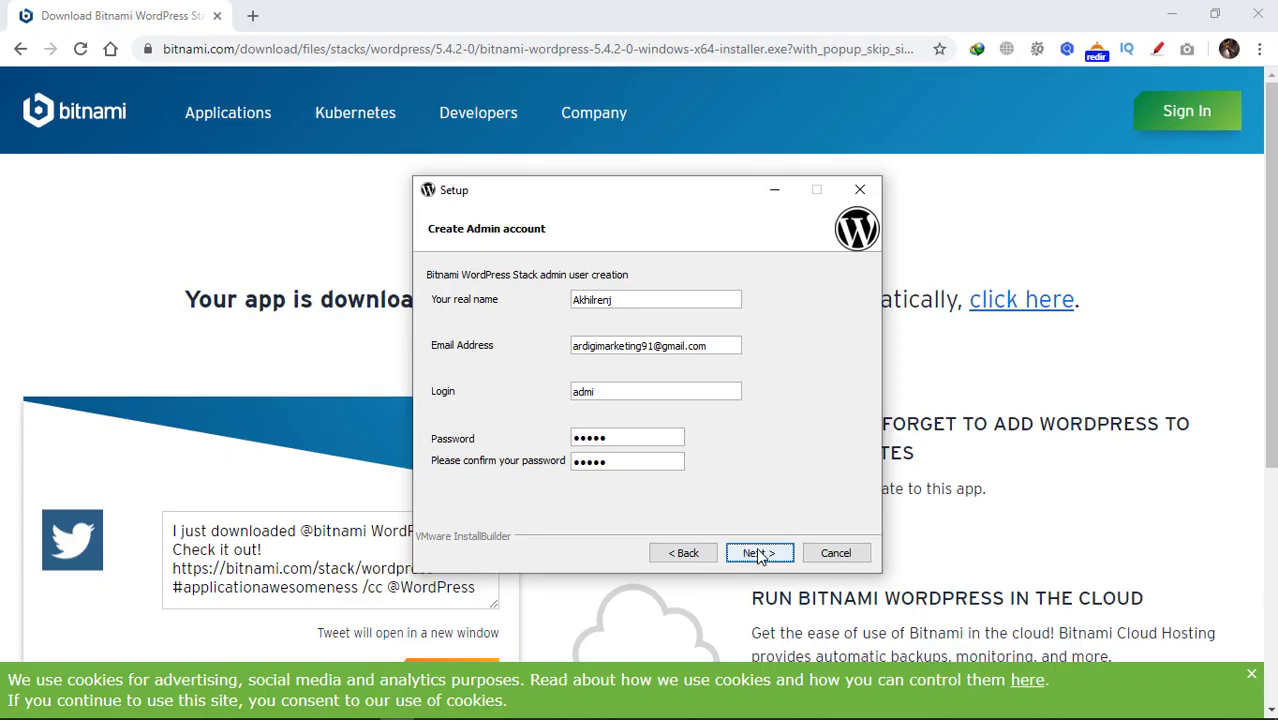
Keep the default blog name, run the installation and dismiss the Bluetooth file transfer prompt
click(810, 640)
click(759, 554)
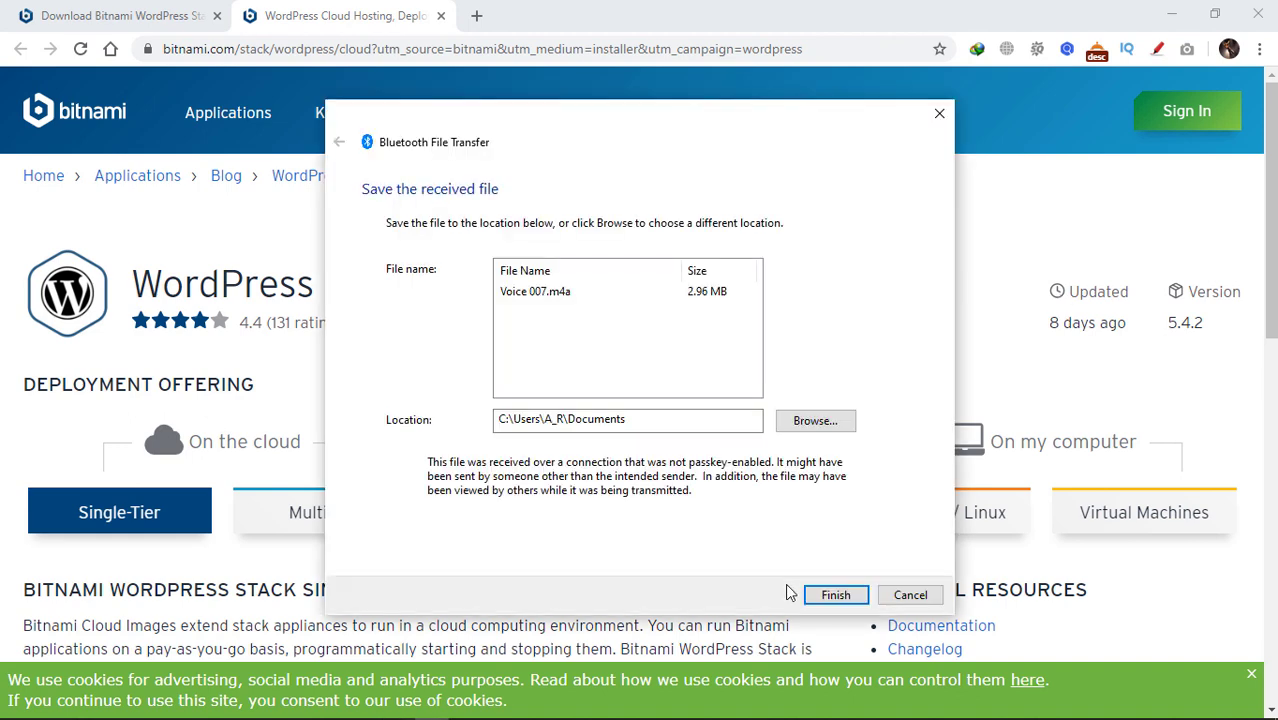
click(835, 595)
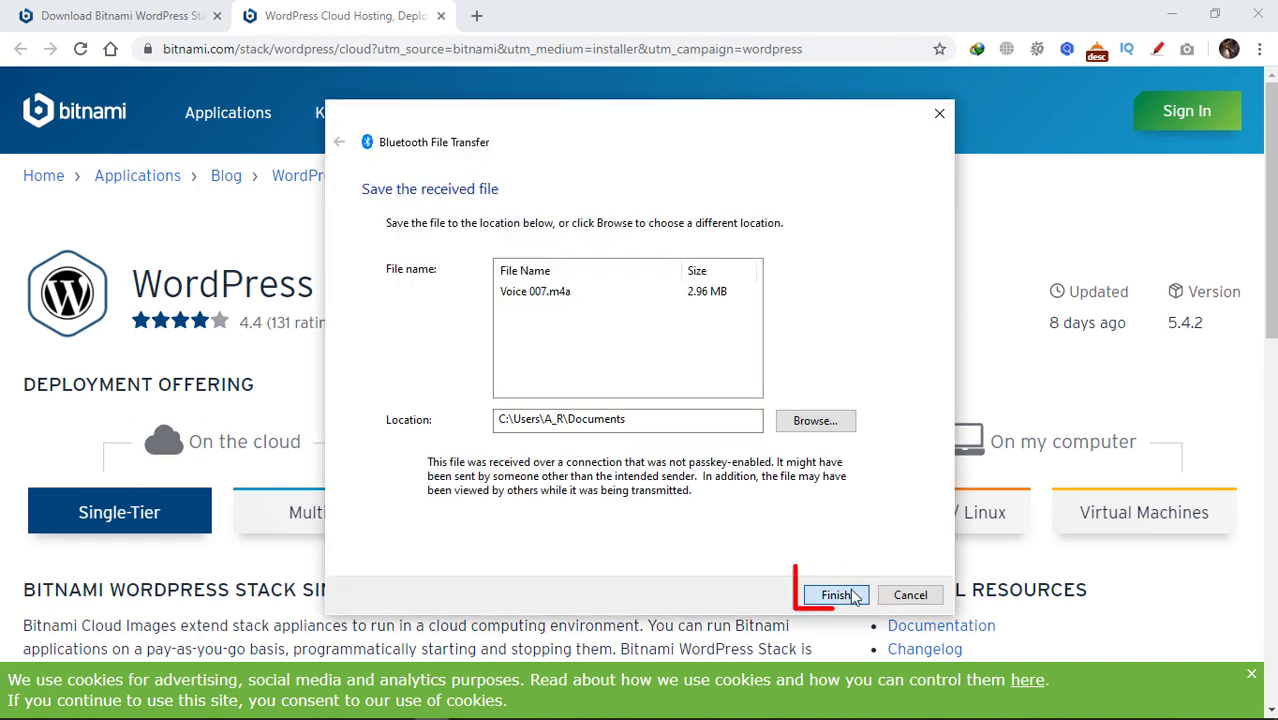
click(835, 595)
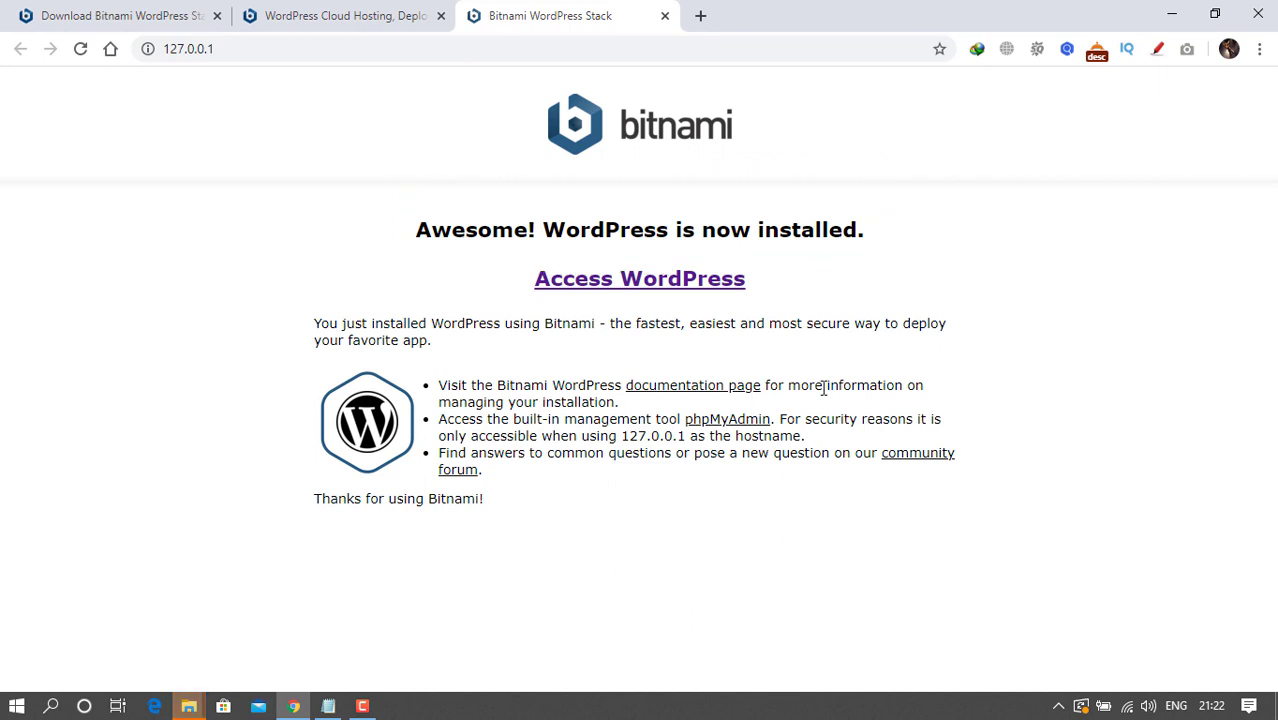
Open the newly installed WordPress site at localhost/wordpress
click(660, 289)
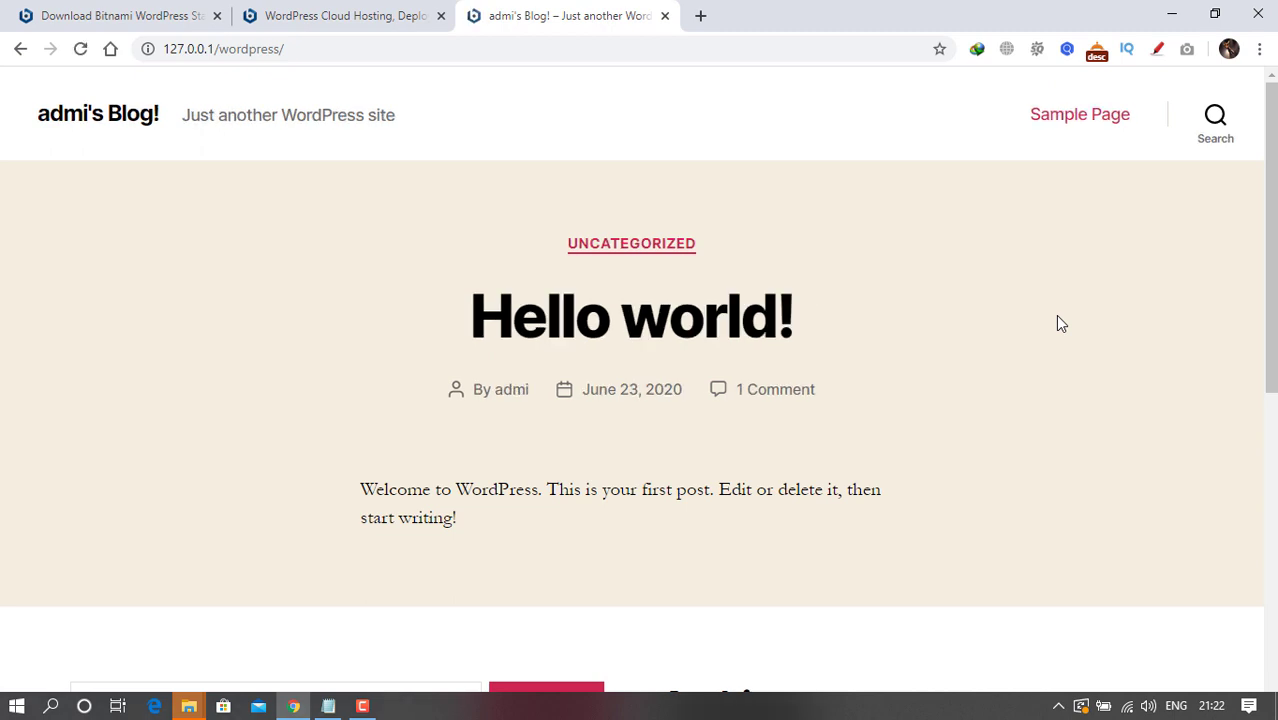
click(410, 50)
text(localh)
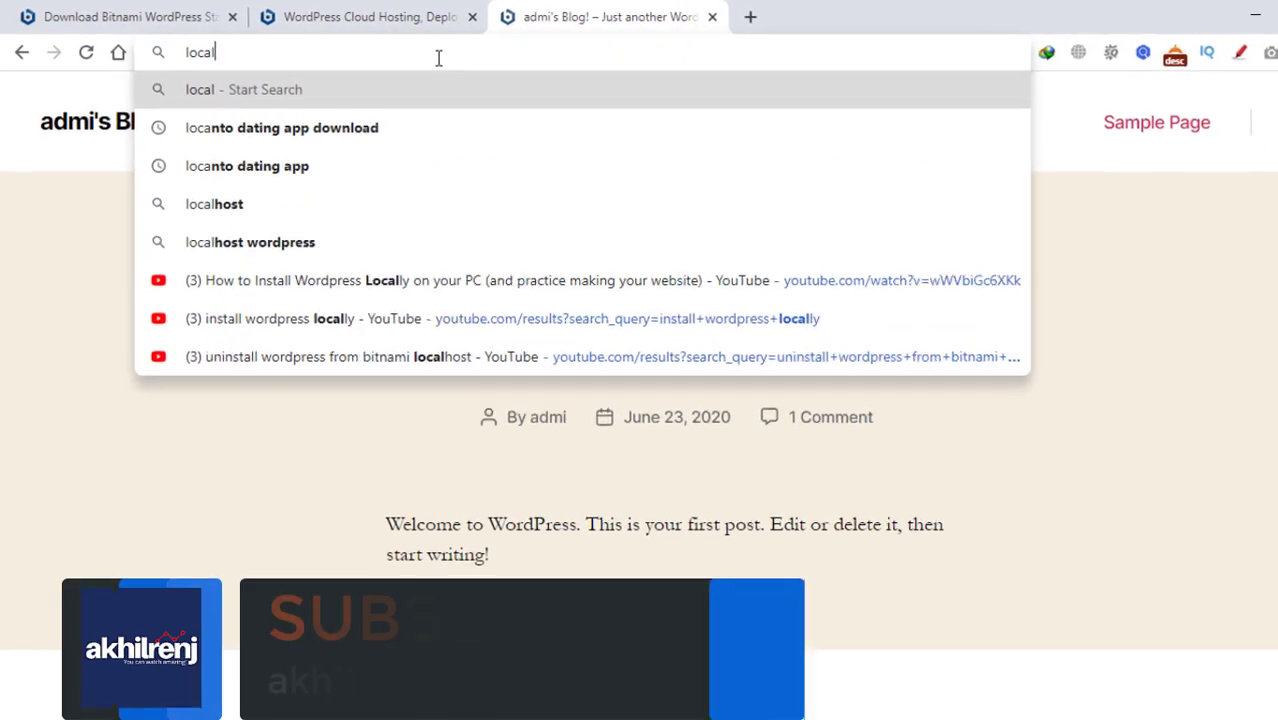
text(ost/word)
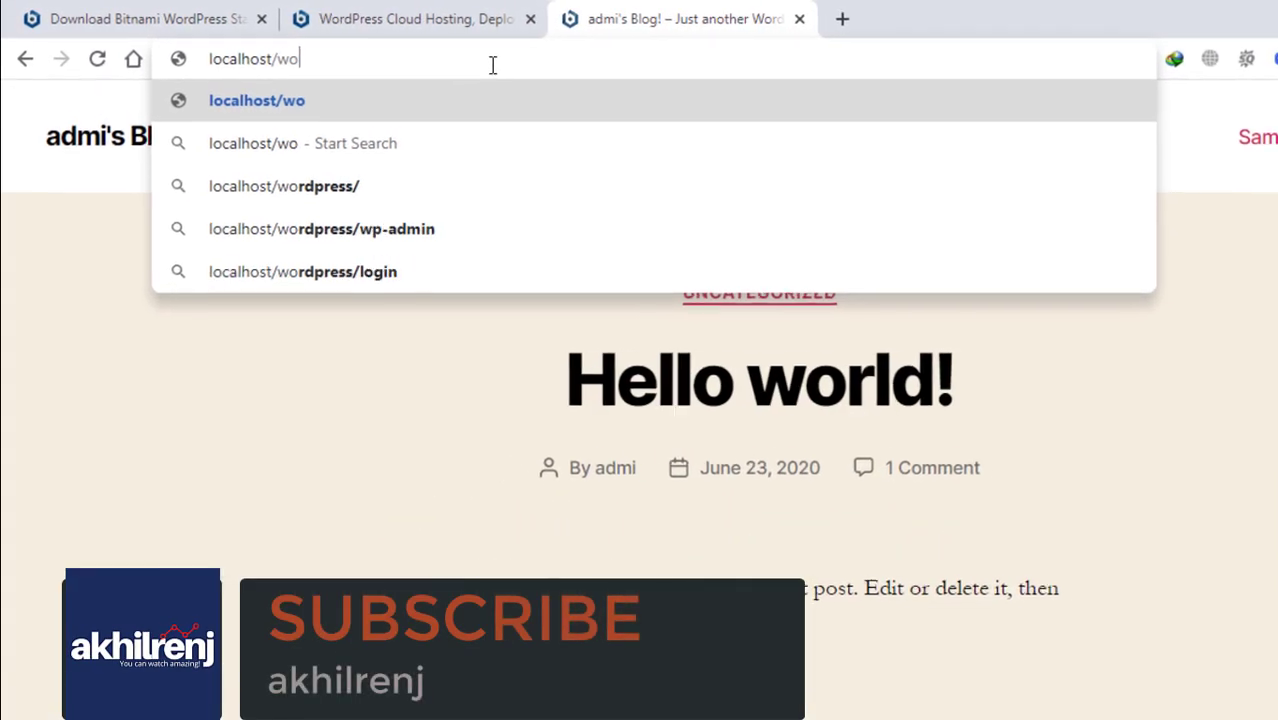
text(press)
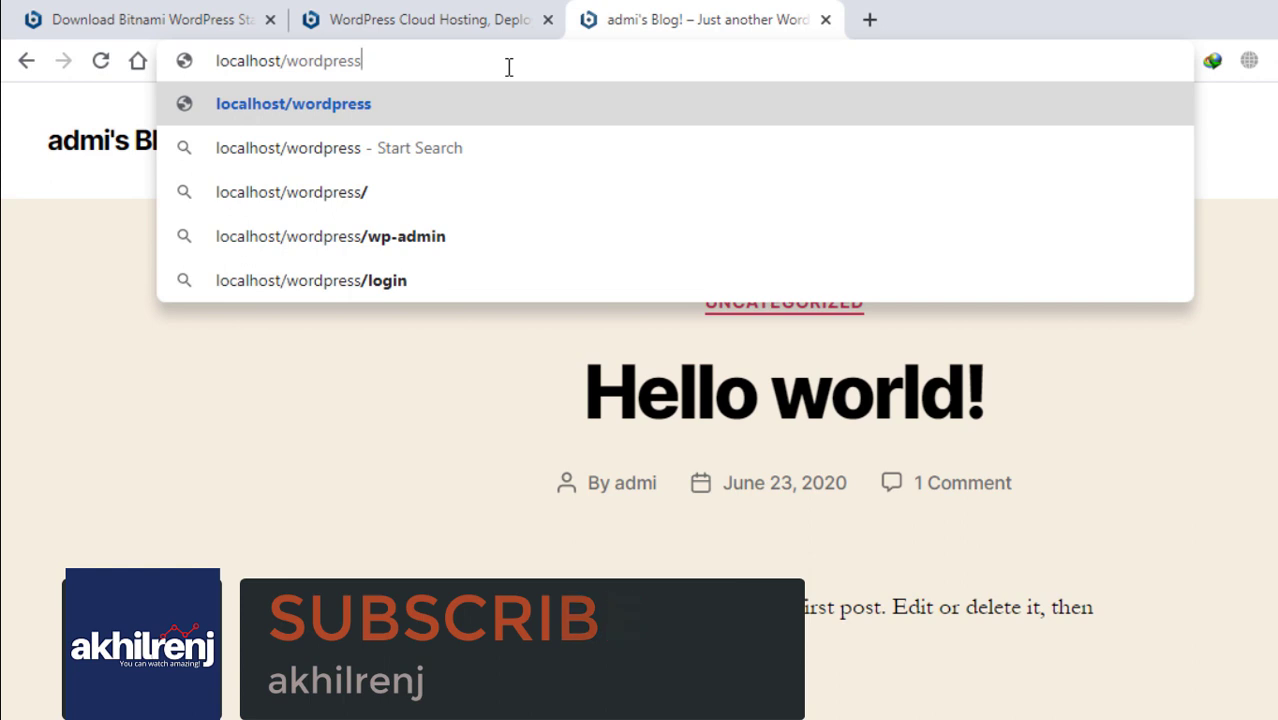
key(Return)
Go to the login page by adding 'login' to the localhost/wordpress address
click(434, 53)
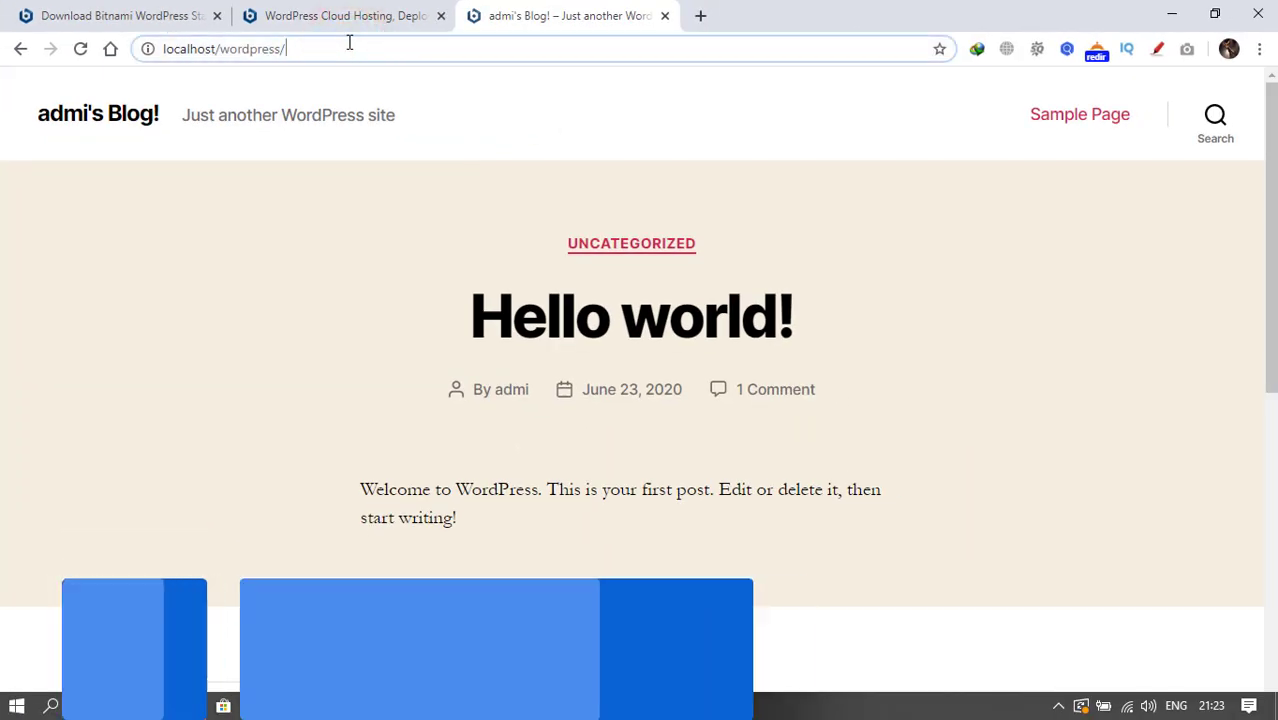
text(login)
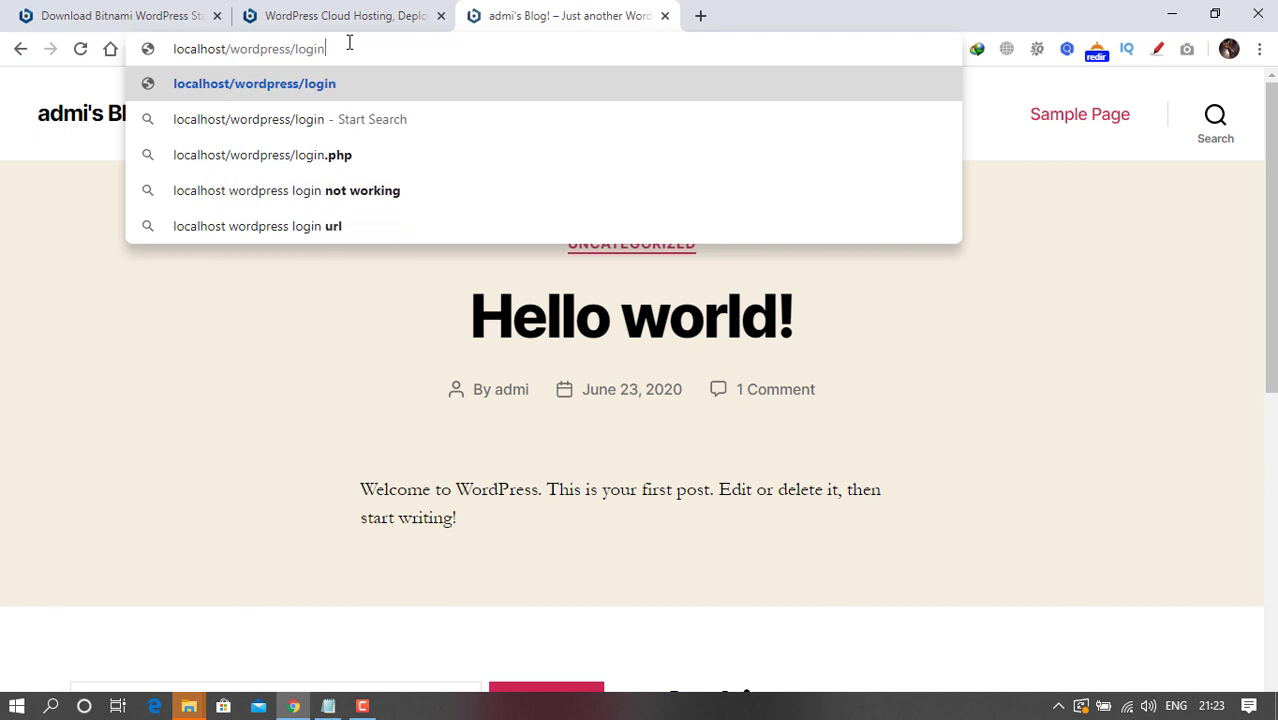
key(Return)
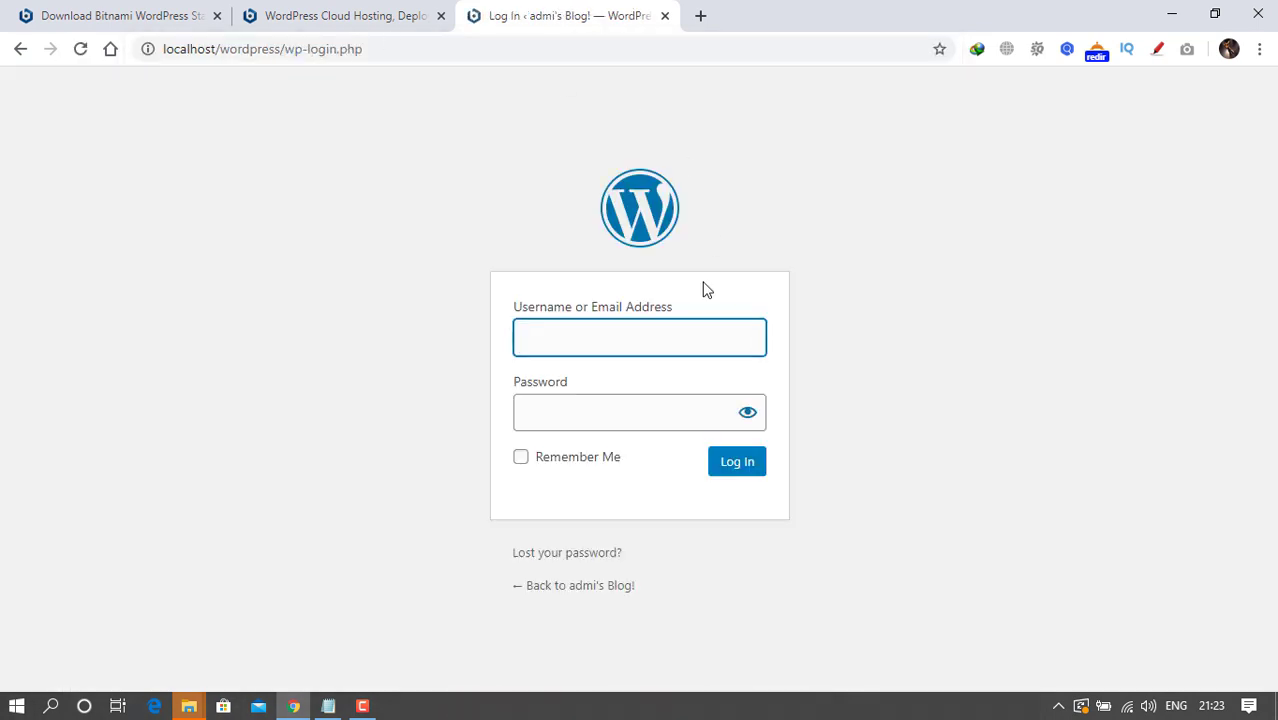
Log in with the saved admin username and the account password
click(580, 342)
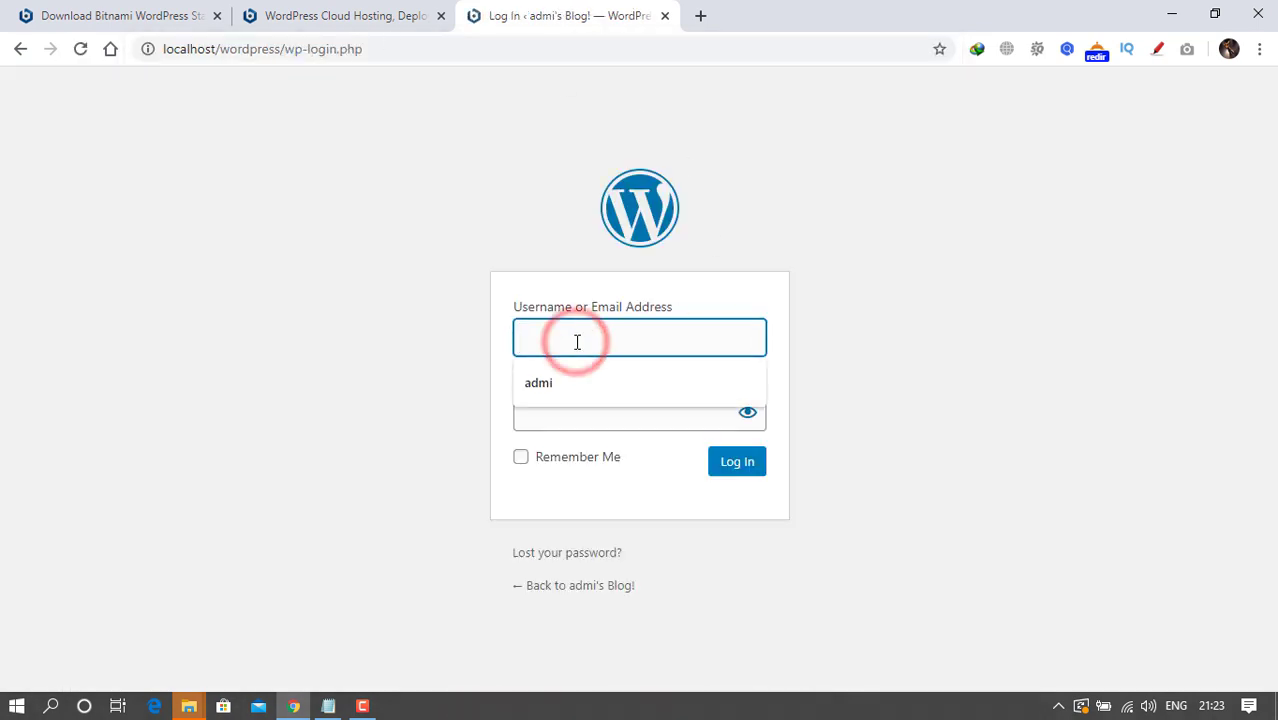
click(575, 384)
click(559, 413)
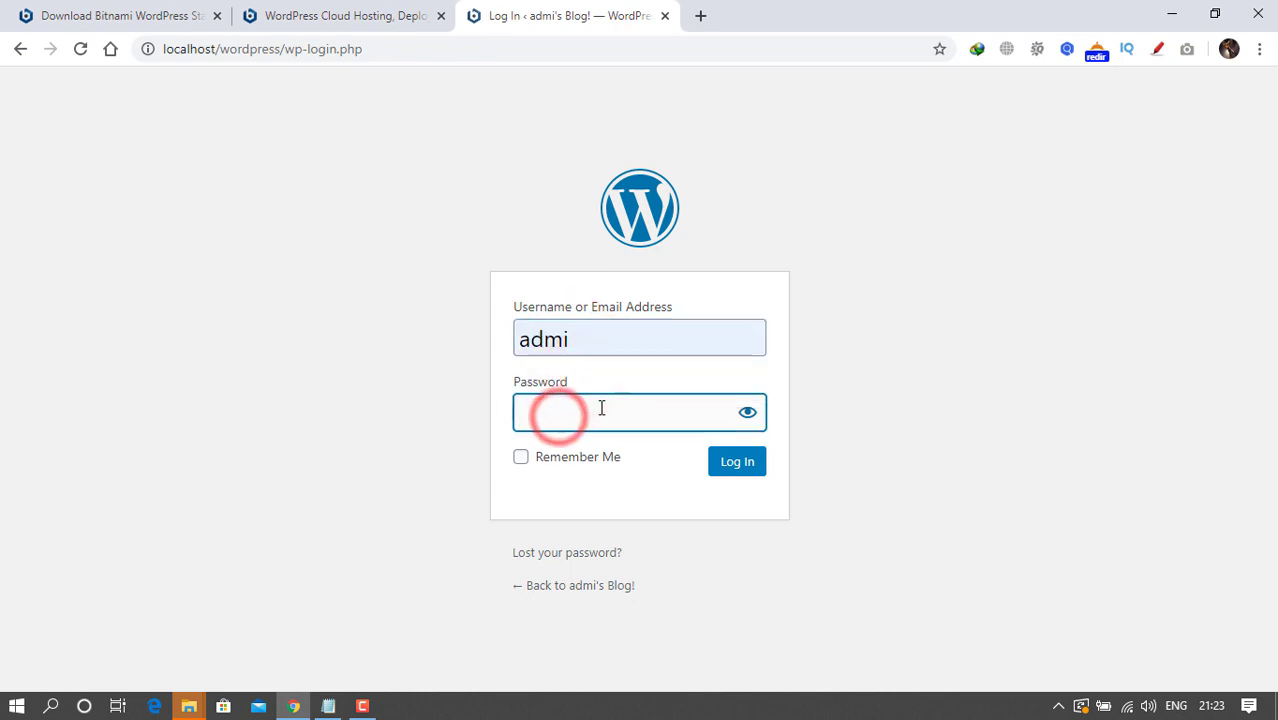
click(1095, 430)
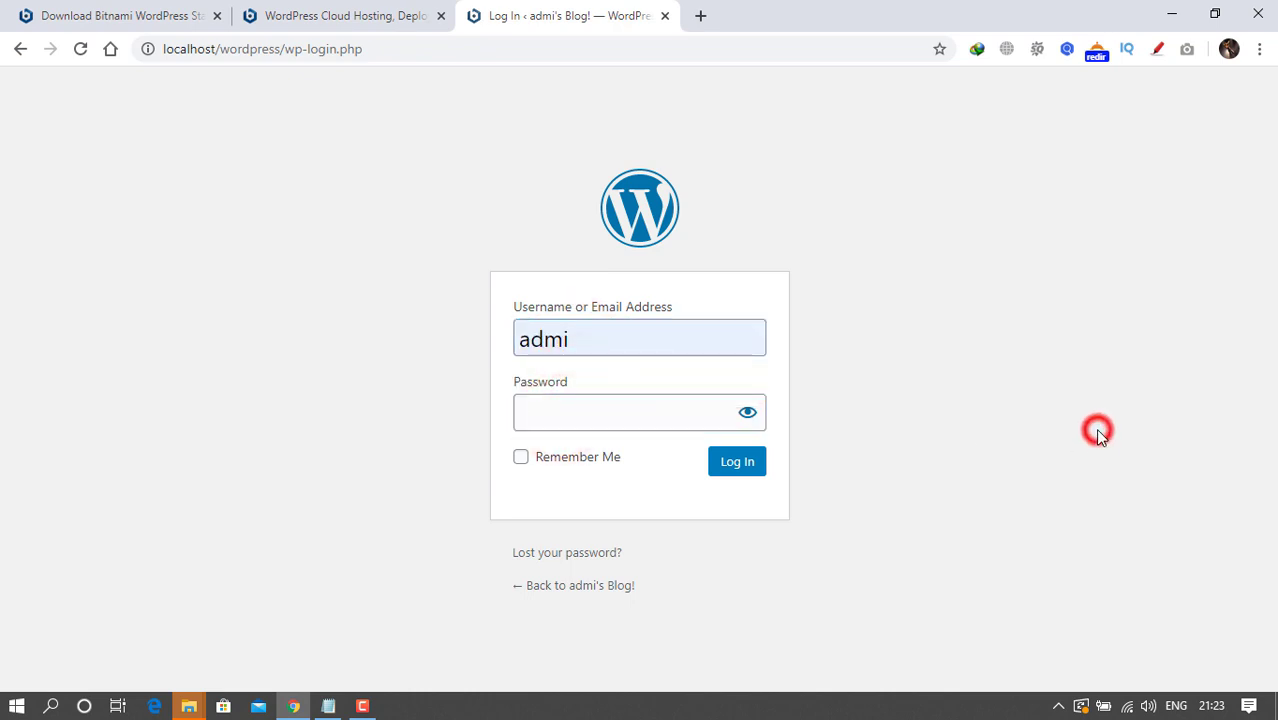
click(1032, 520)
click(589, 410)
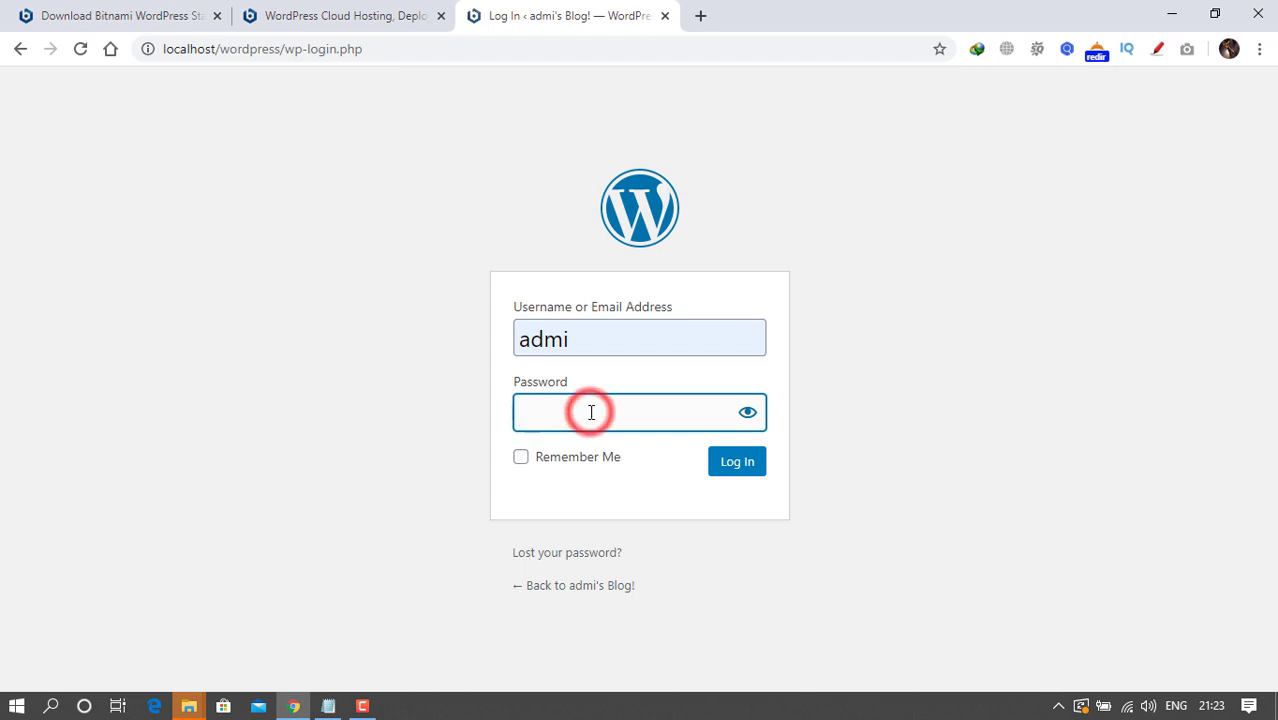
text(admin)
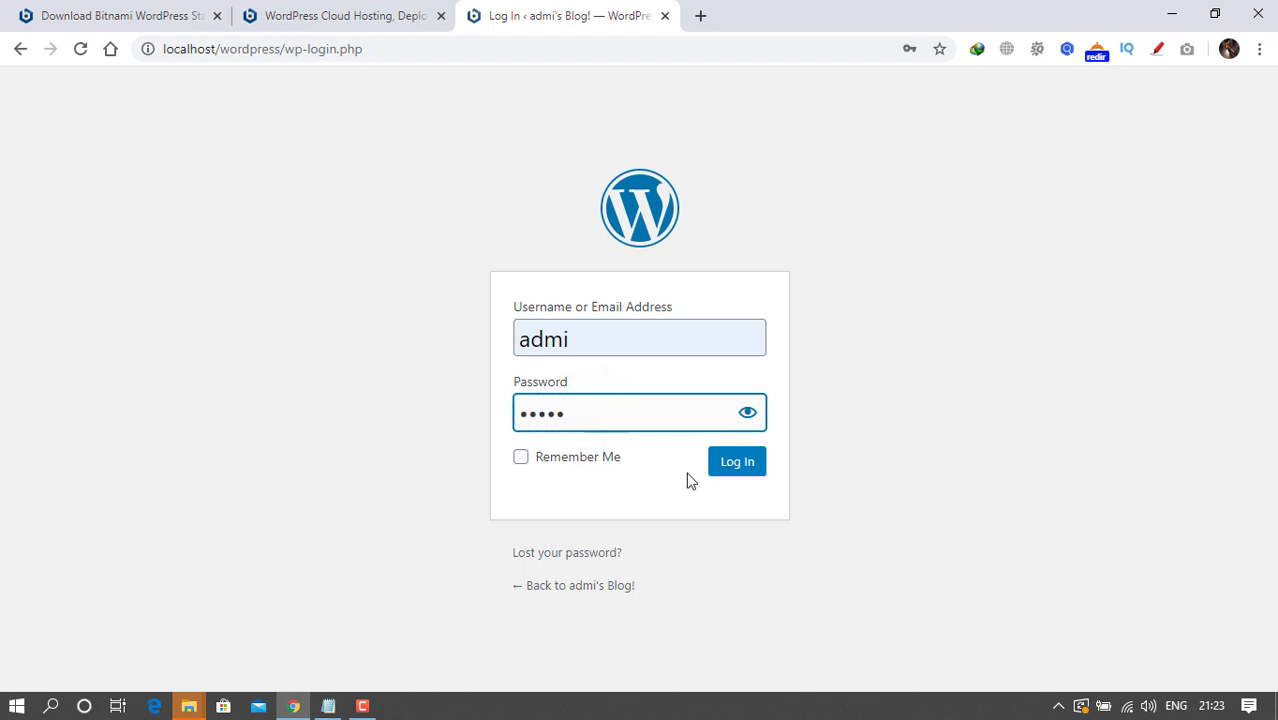
click(731, 470)
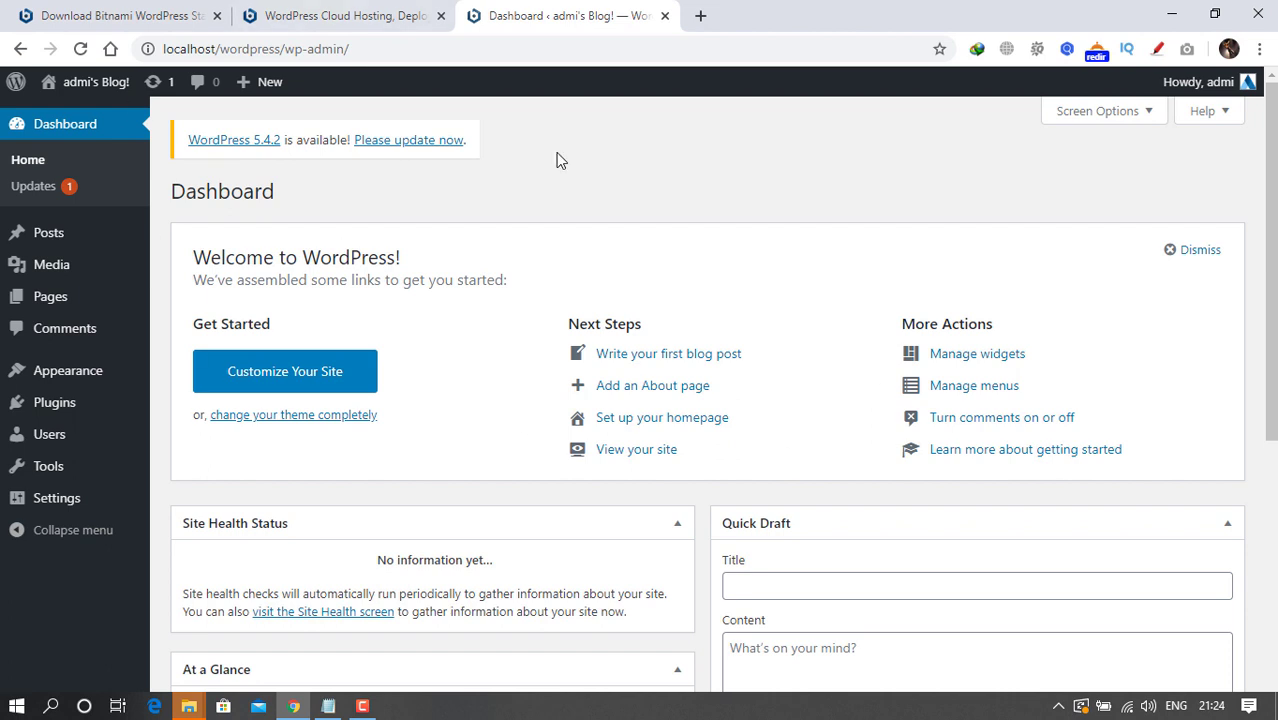
mouse_move(88, 88)
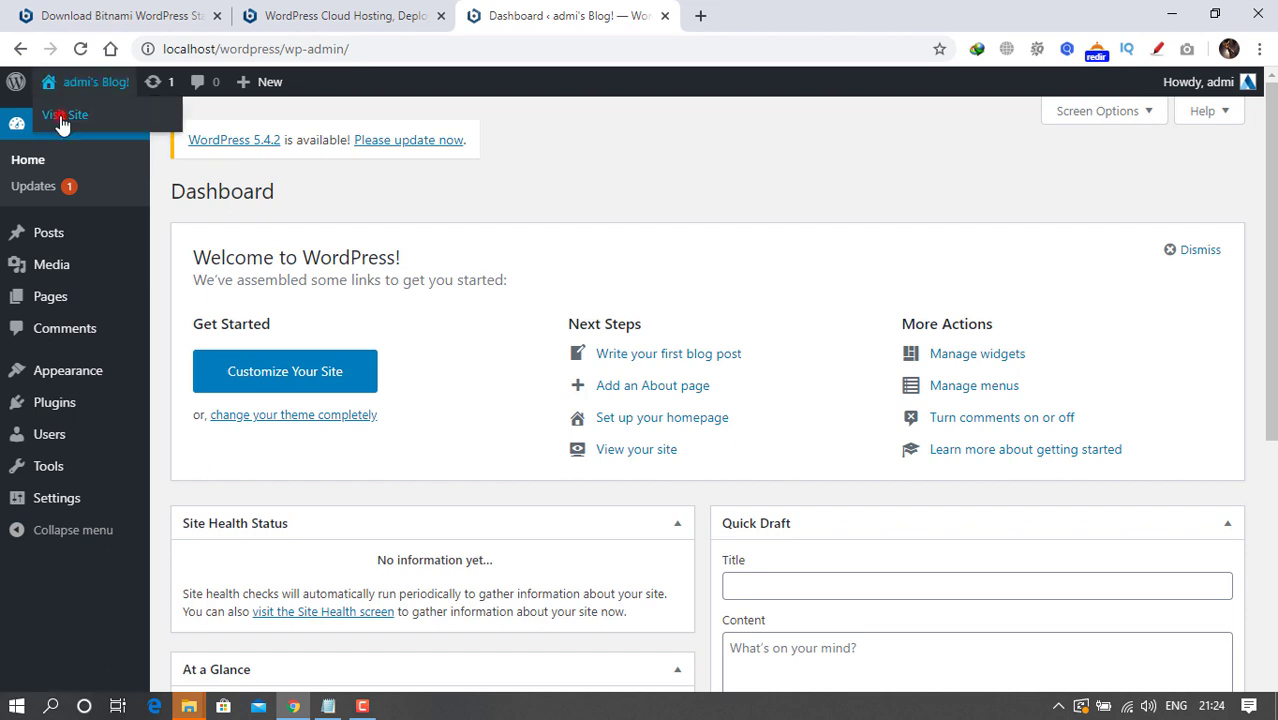
click(62, 117)
scroll(882, 252, down, 1)
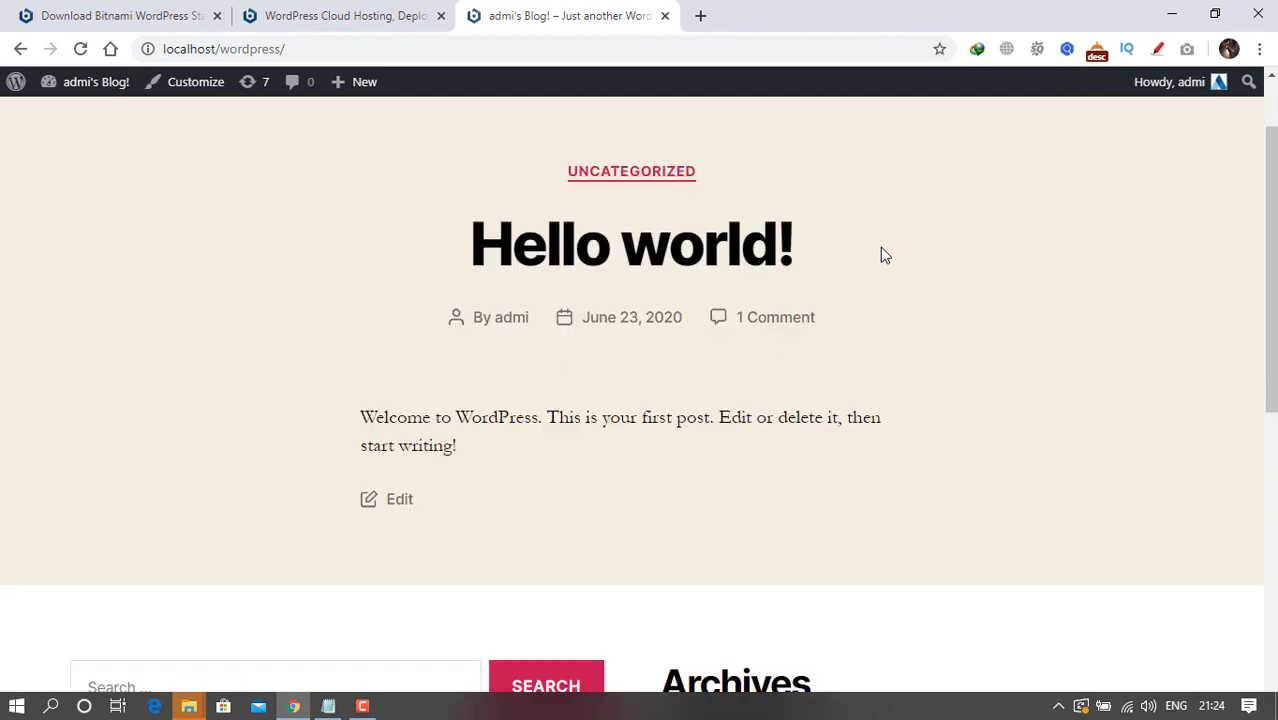
scroll(881, 249, up, 1)
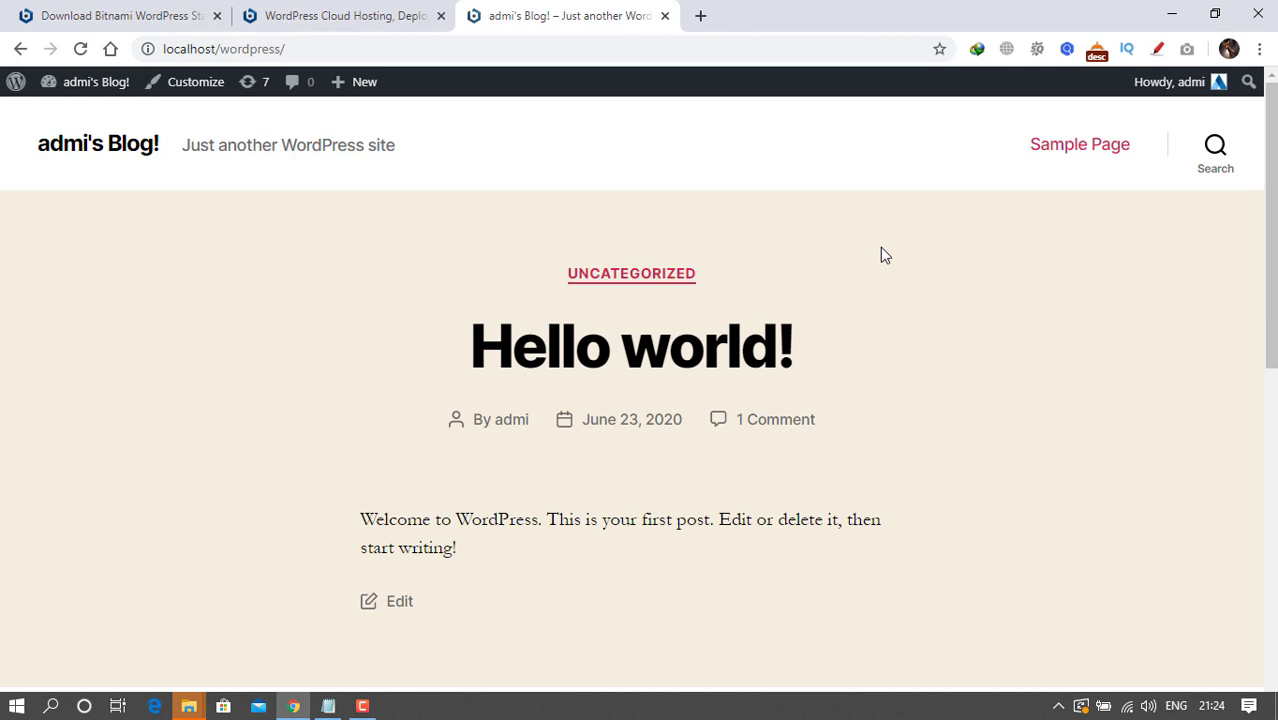
scroll(881, 255, down, 5)
scroll(882, 255, up, 5)
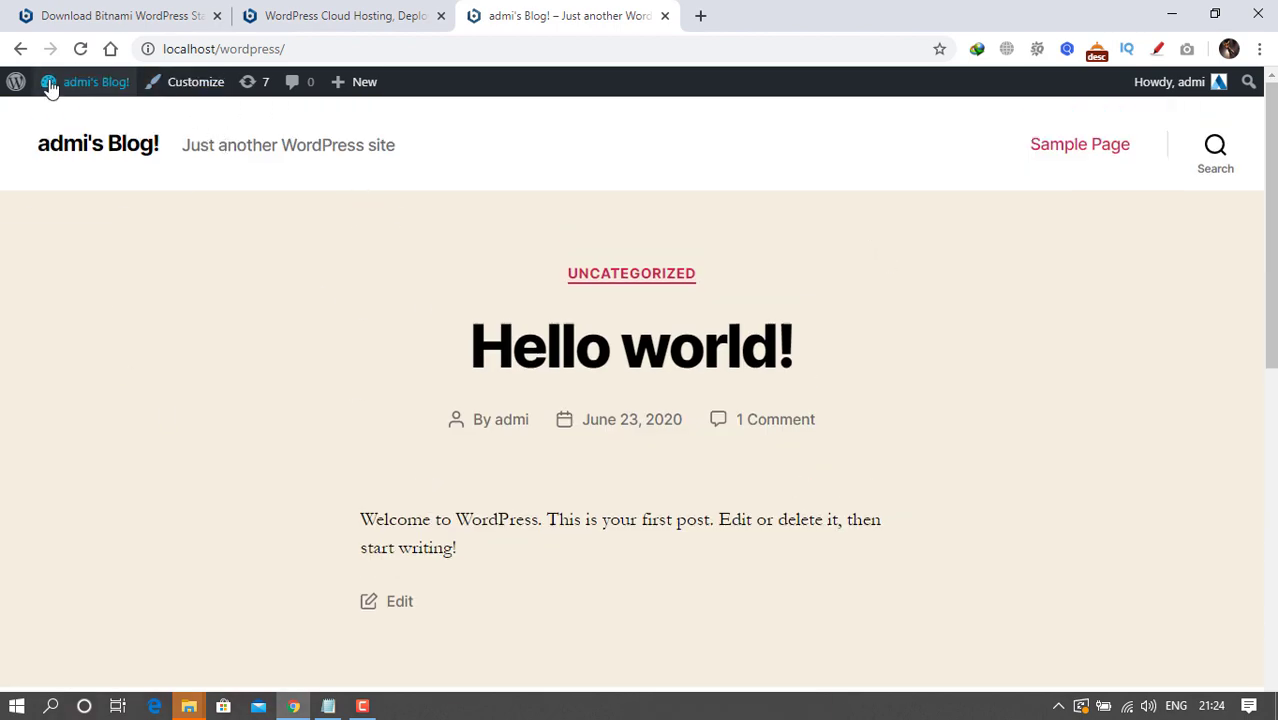
mouse_move(75, 84)
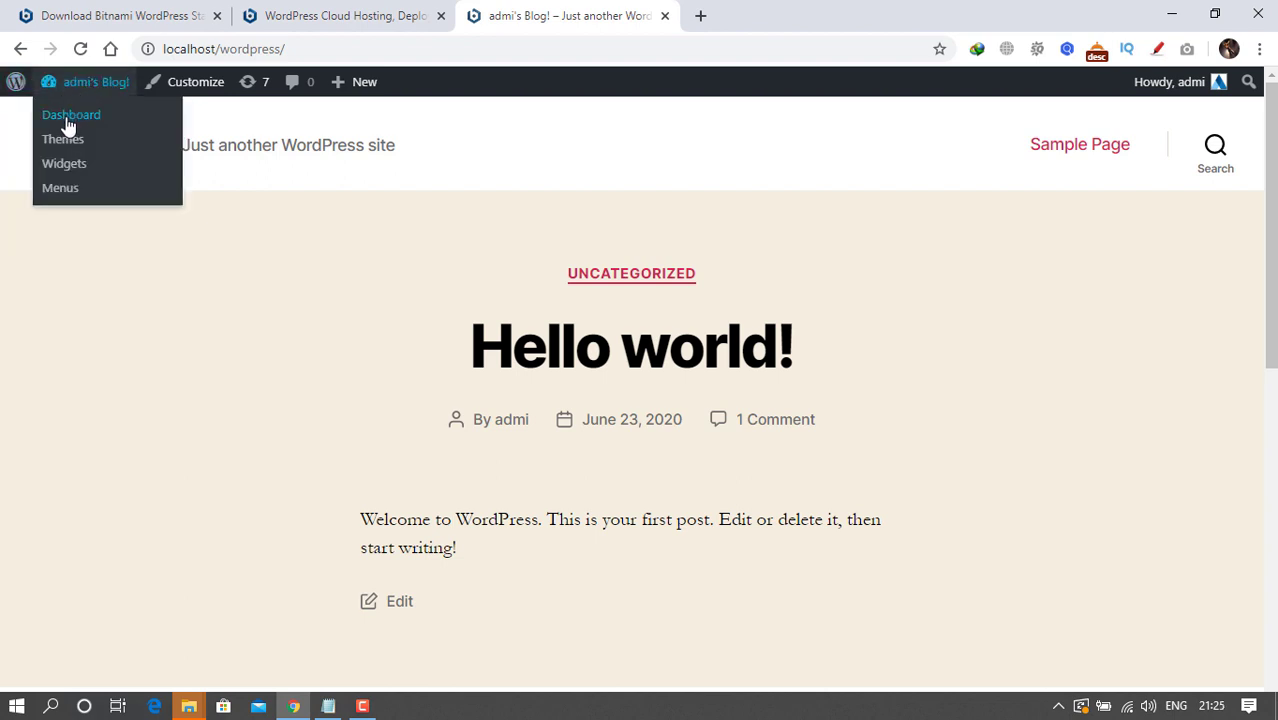
click(69, 120)
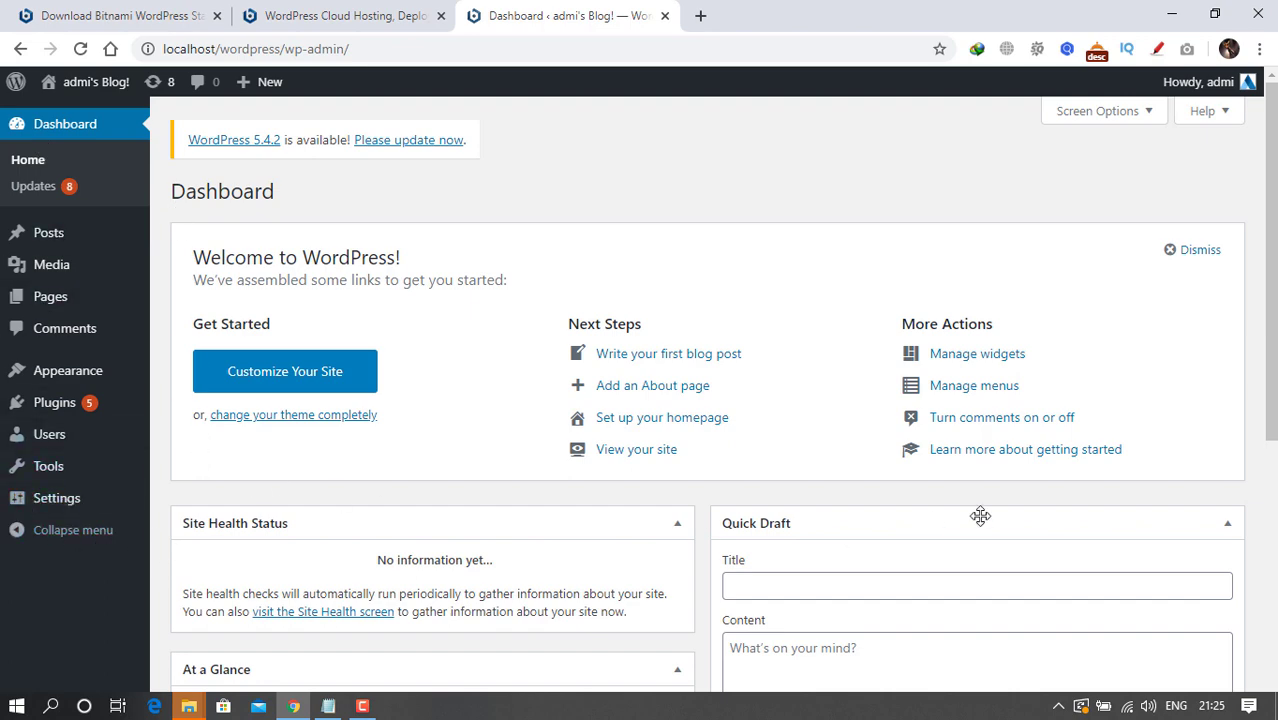
scroll(980, 516, down, 5)
scroll(980, 516, up, 5)
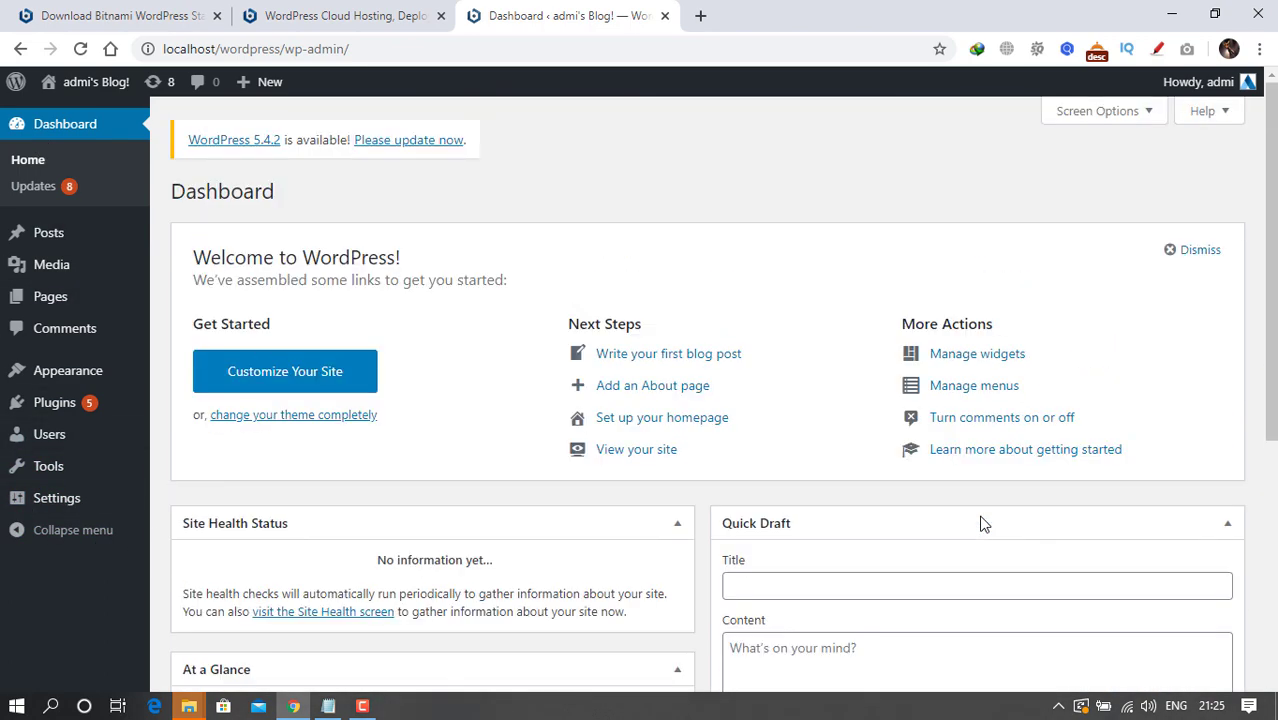